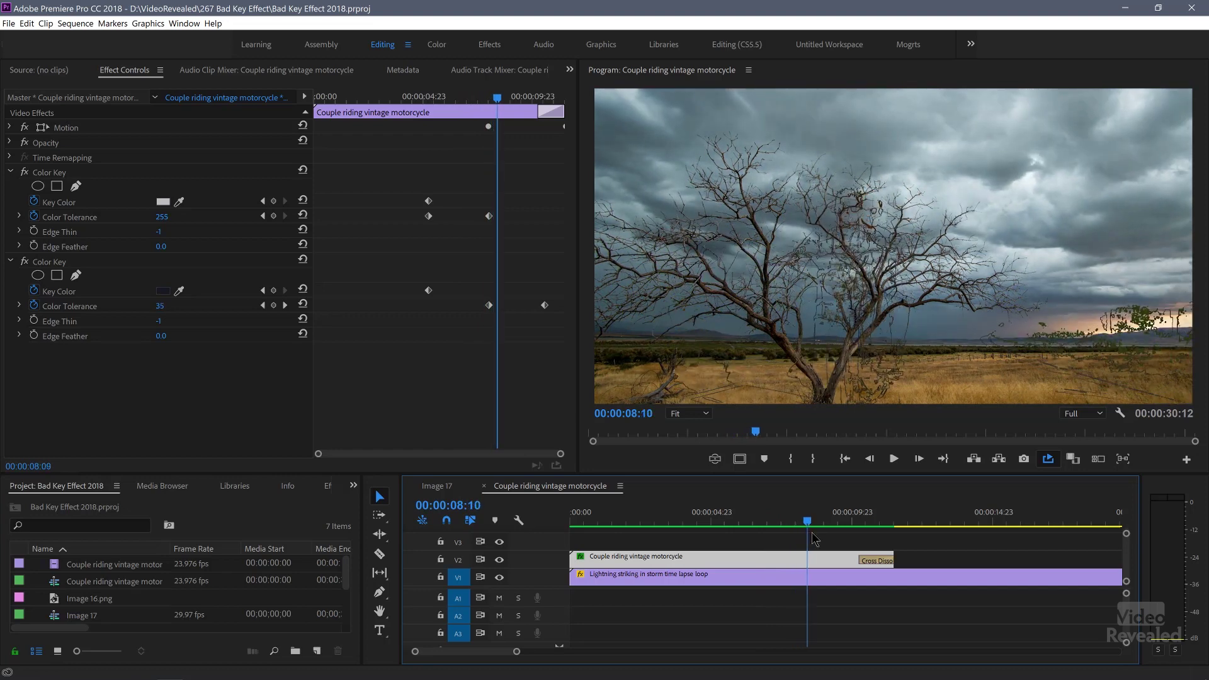
Preview the keyed transition on the motorcycle clip, comparing it with and without the V2 track shown
left_click_drag(835, 536, 960, 549)
key("Home")
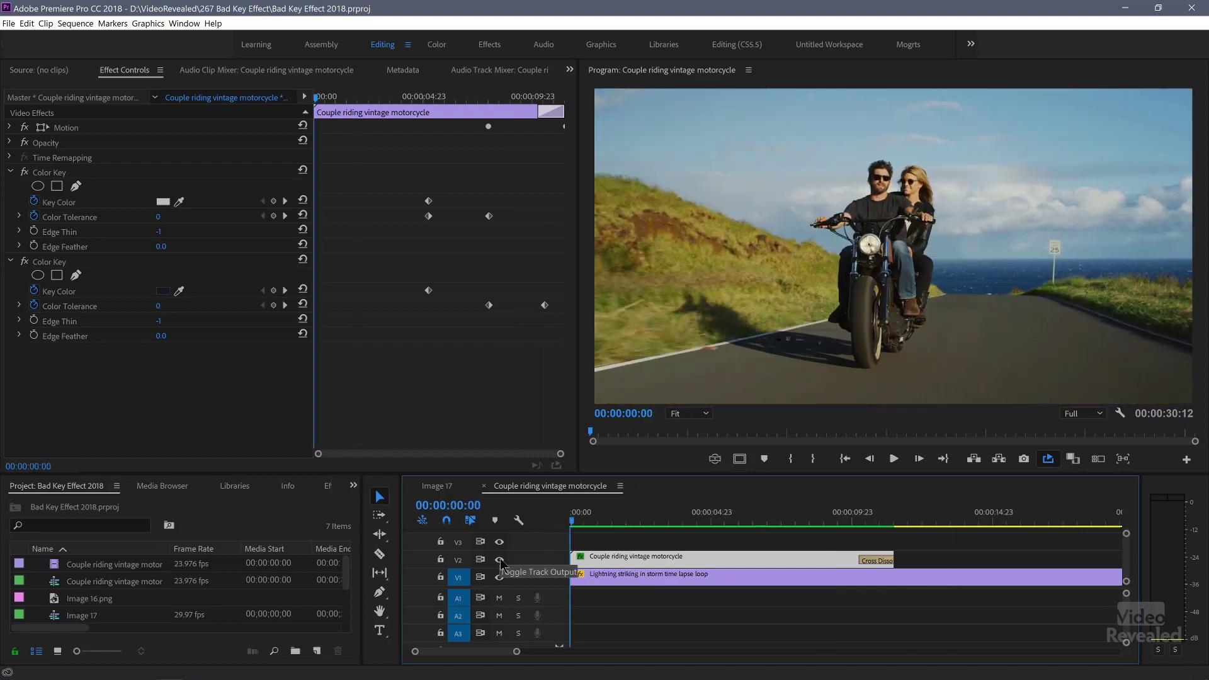
left_click(500, 559)
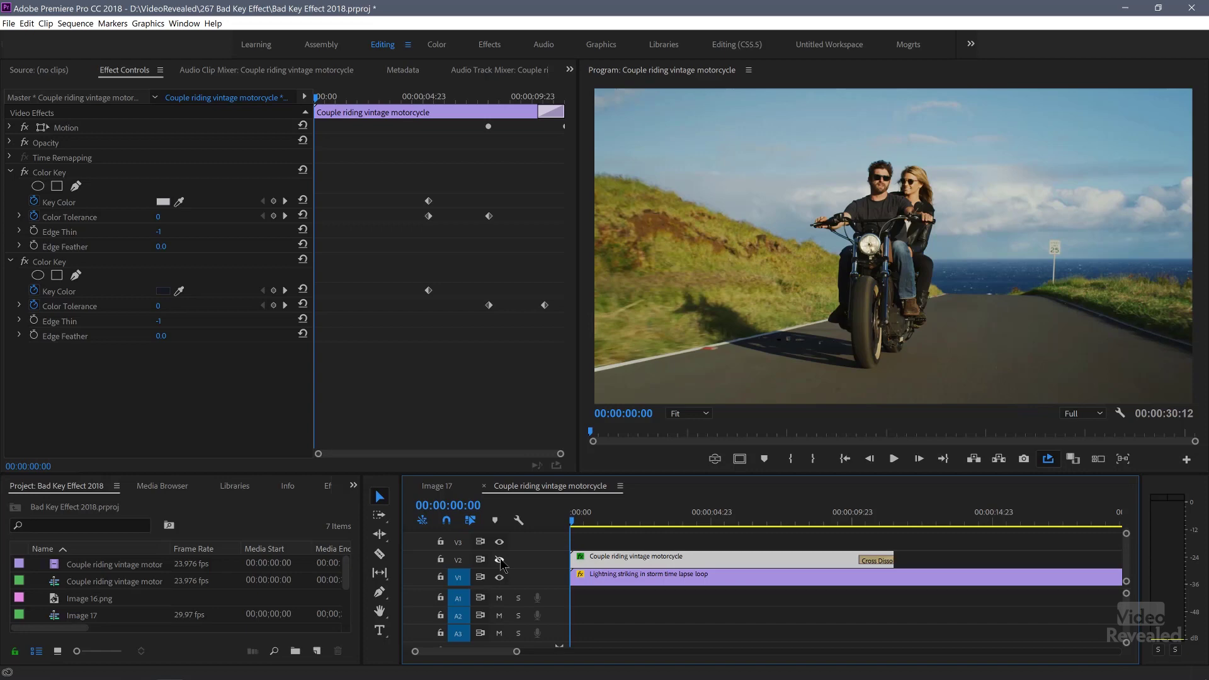
left_click_drag(706, 522, 803, 528)
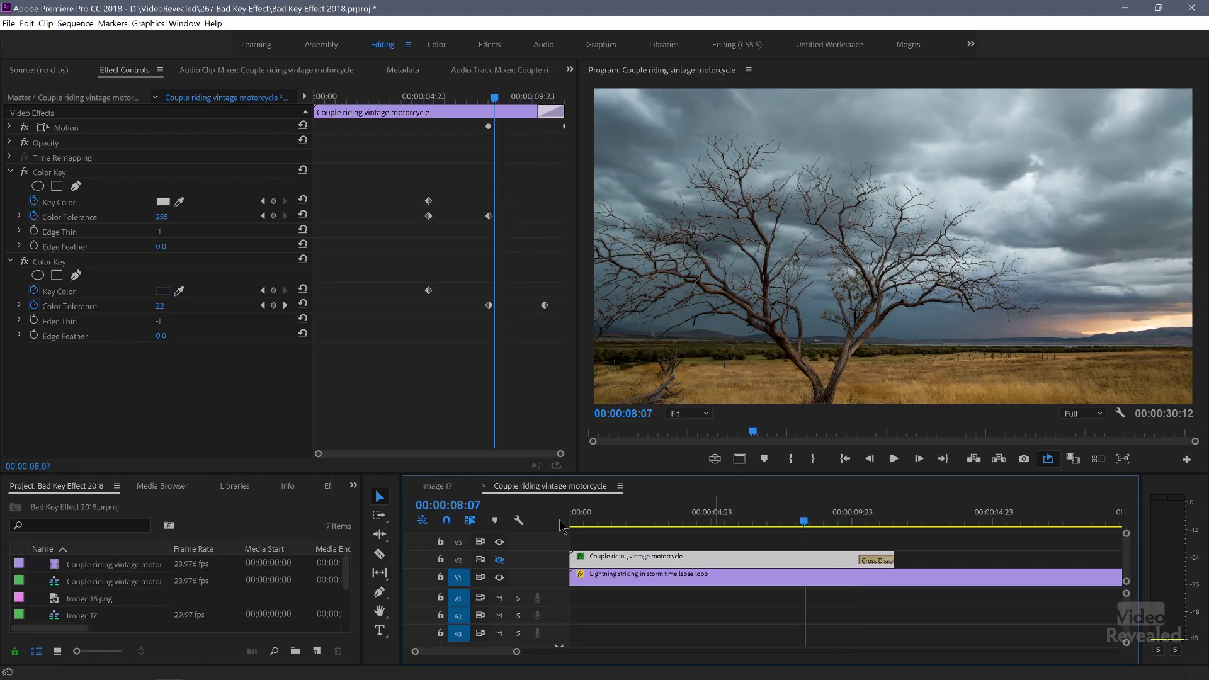
left_click(498, 559)
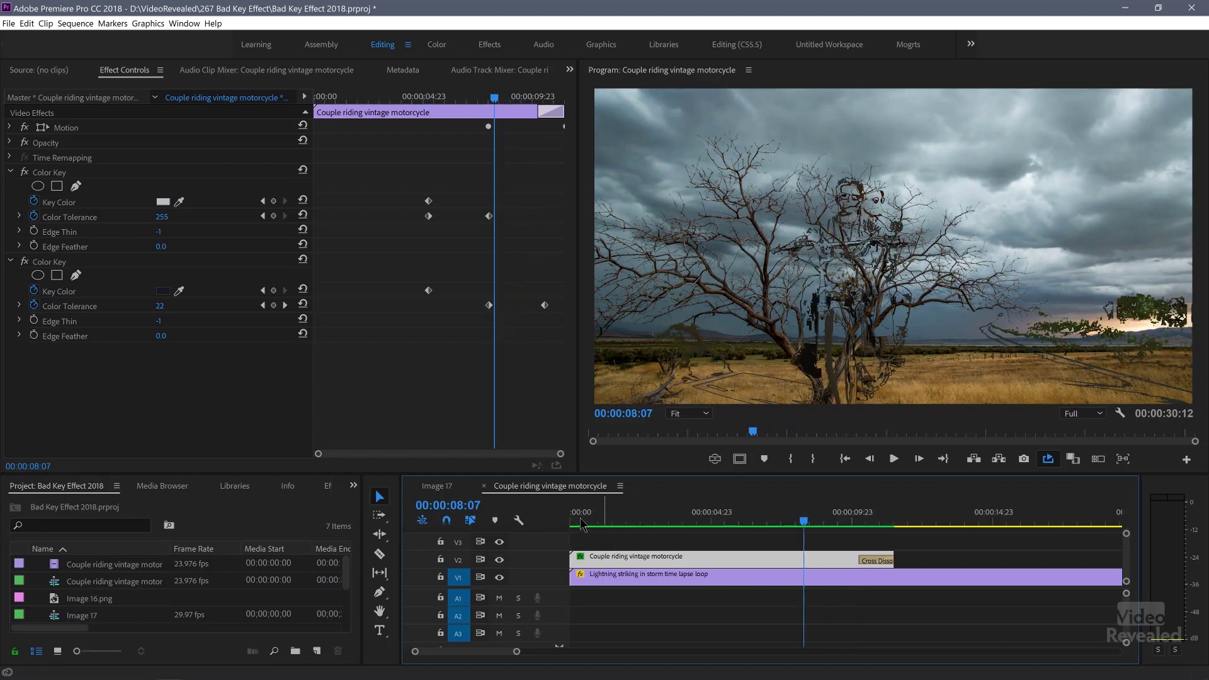
key("Home")
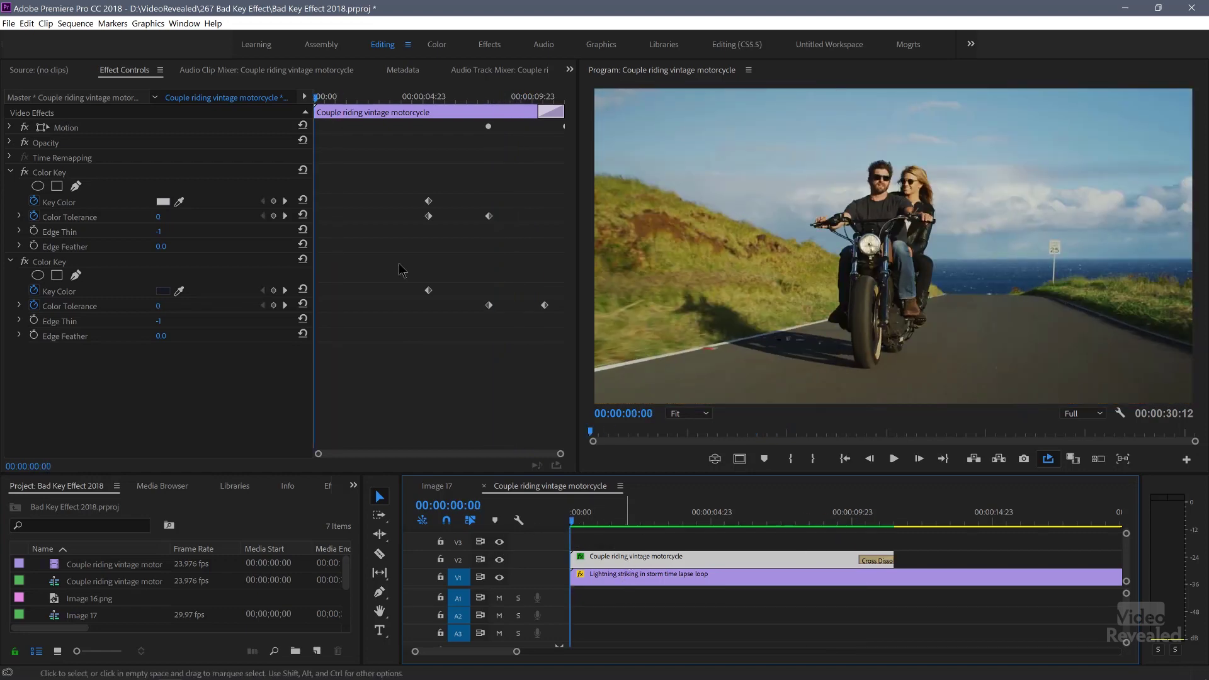
Delete both Color Key effects from the motorcycle clip
left_click(47, 174)
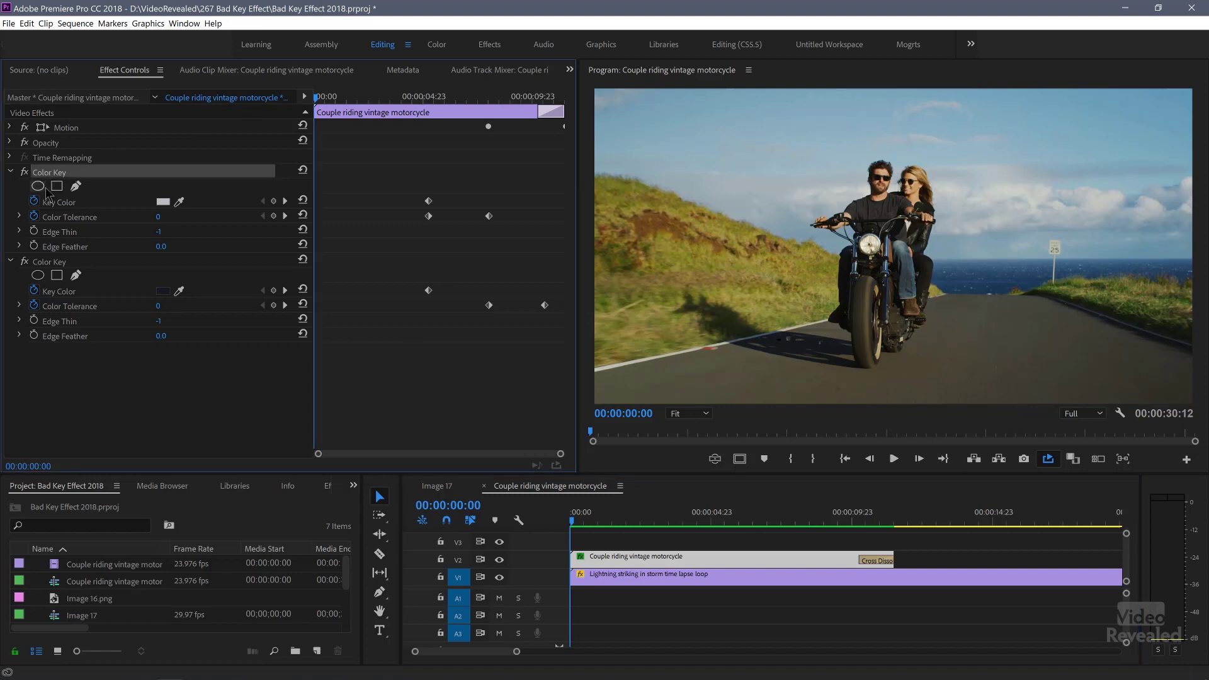
key("Delete")
left_click(50, 176)
key("Delete")
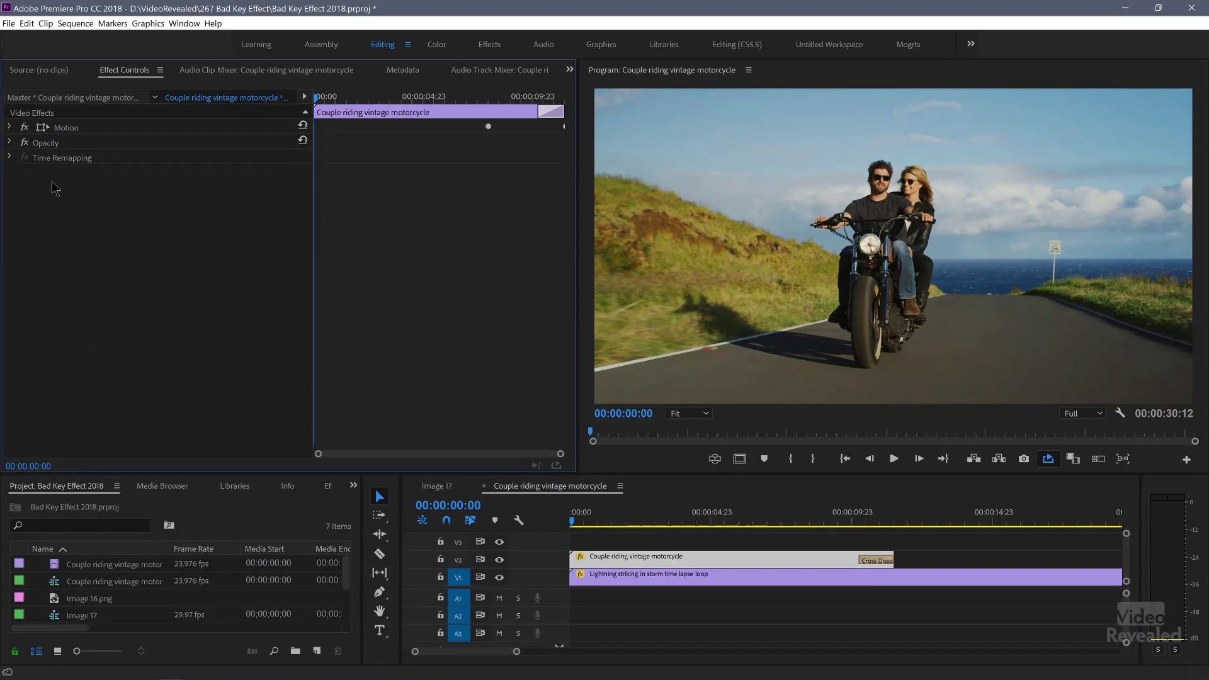
Try moving the lightning clip on V1 so it overlaps only the cross dissolve at the motorcycle clip's end, and preview it
left_click(769, 556)
left_click(768, 573)
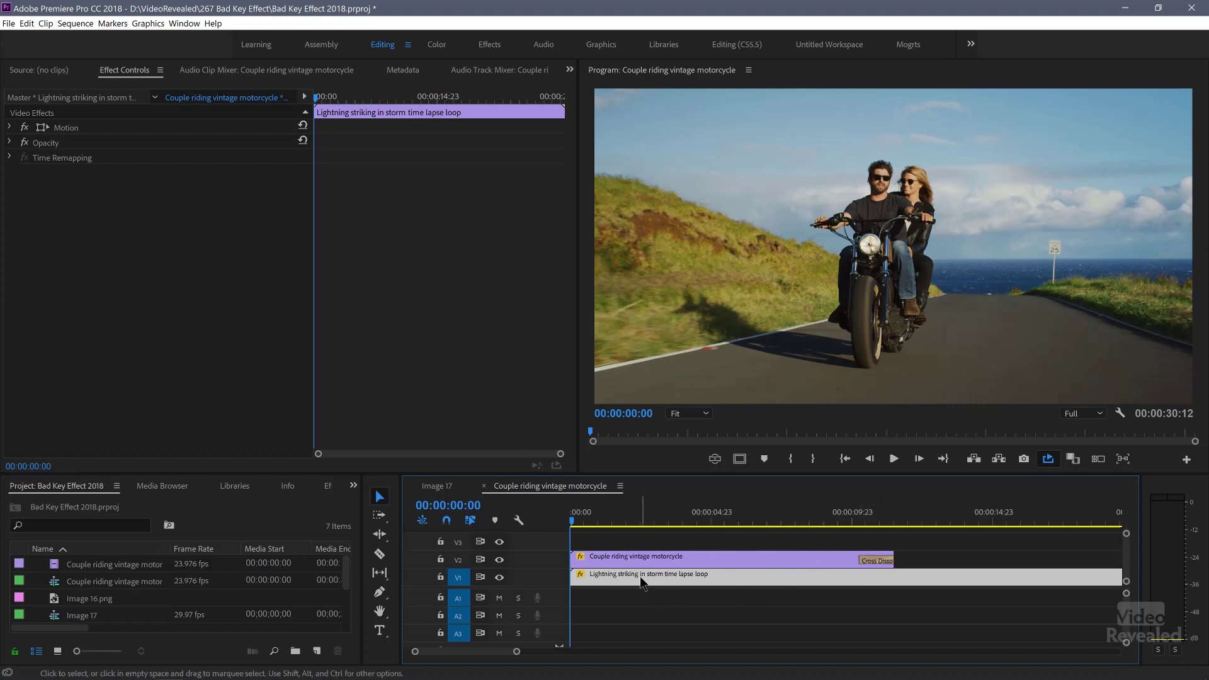
left_click_drag(597, 584, 871, 579)
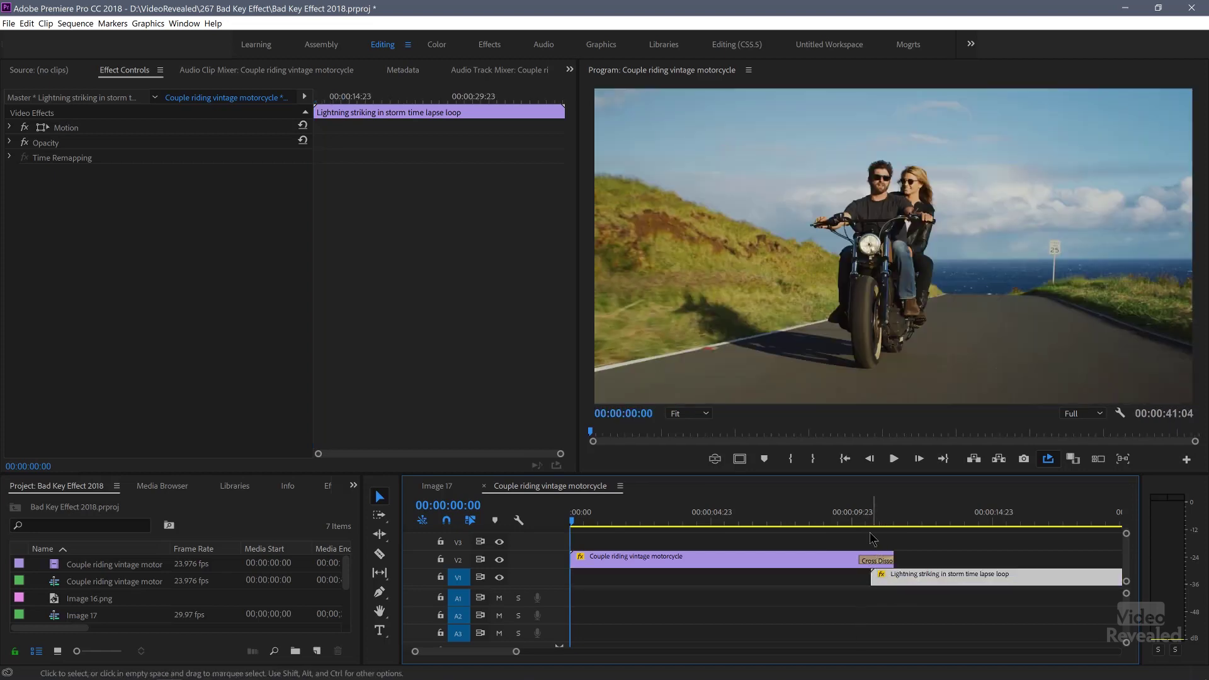
left_click_drag(870, 523, 875, 524)
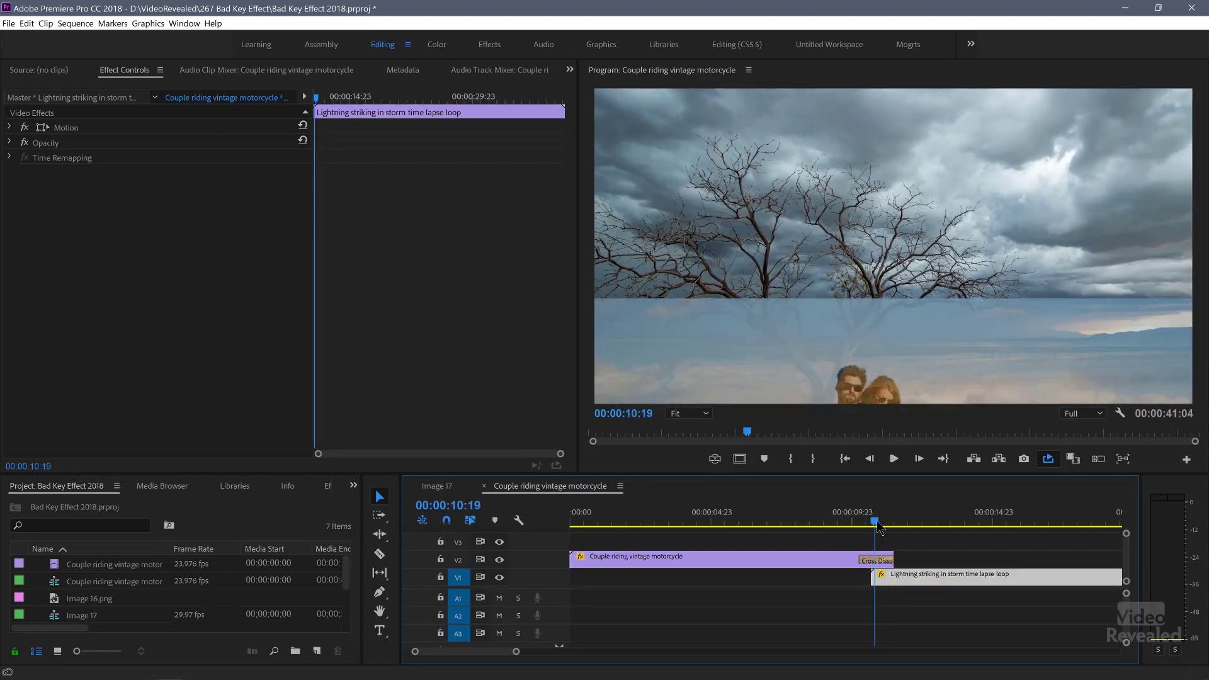
left_click_drag(879, 525, 775, 519)
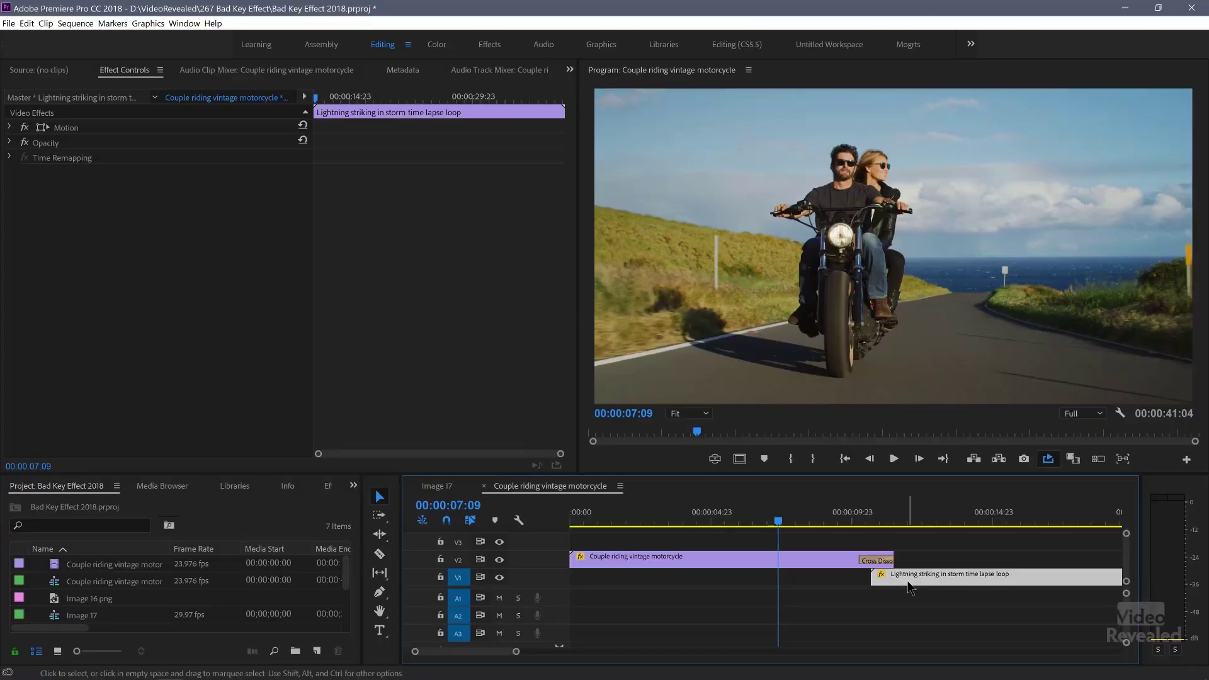
left_click(909, 592)
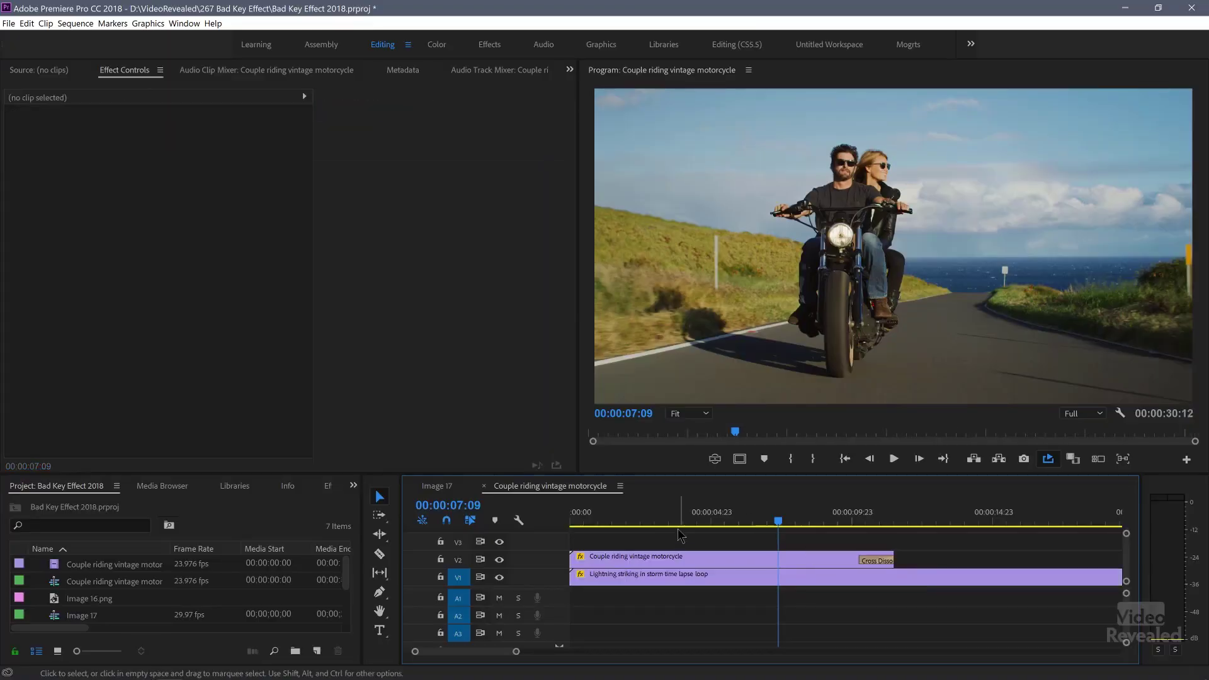
Return to the start of the motorcycle clip, search the effects for "color key" and apply Color Key to it
left_click(639, 522)
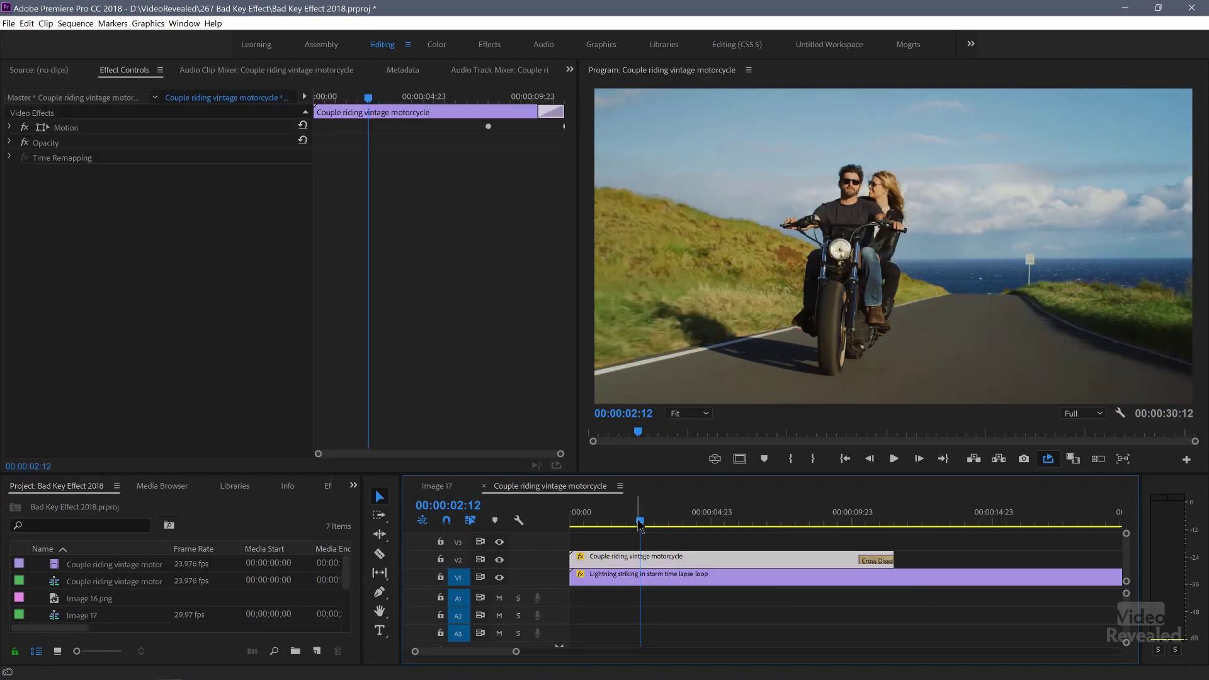
left_click_drag(639, 522, 571, 520)
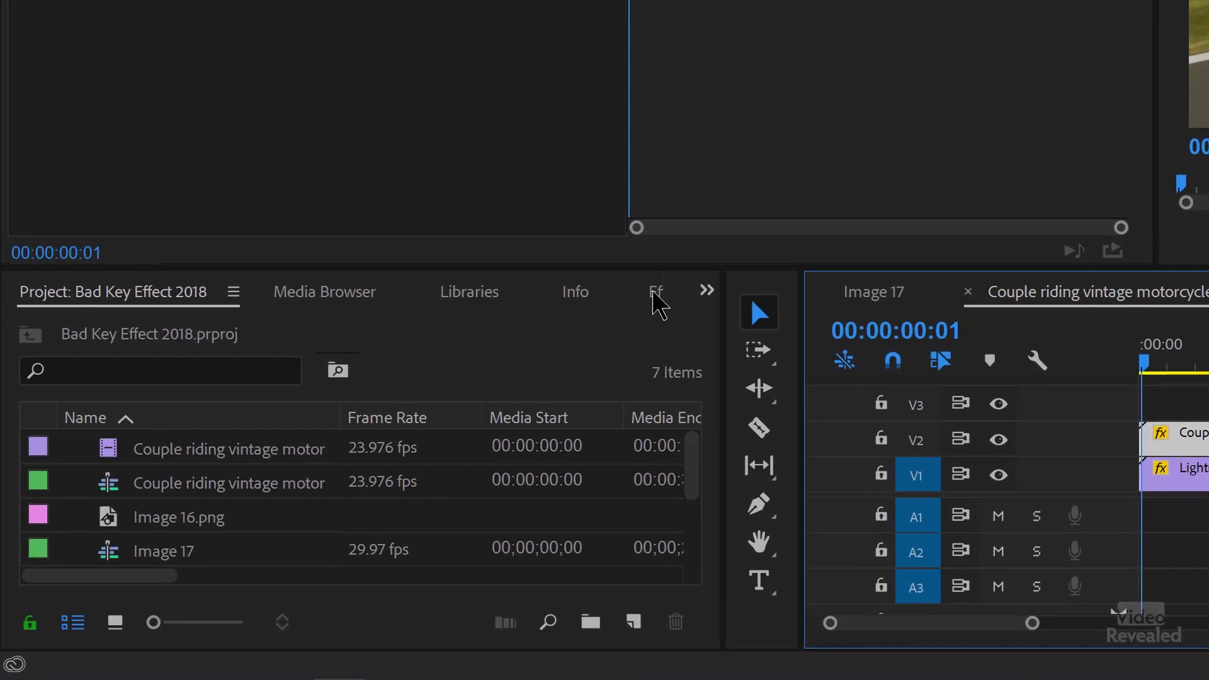
left_click(654, 294)
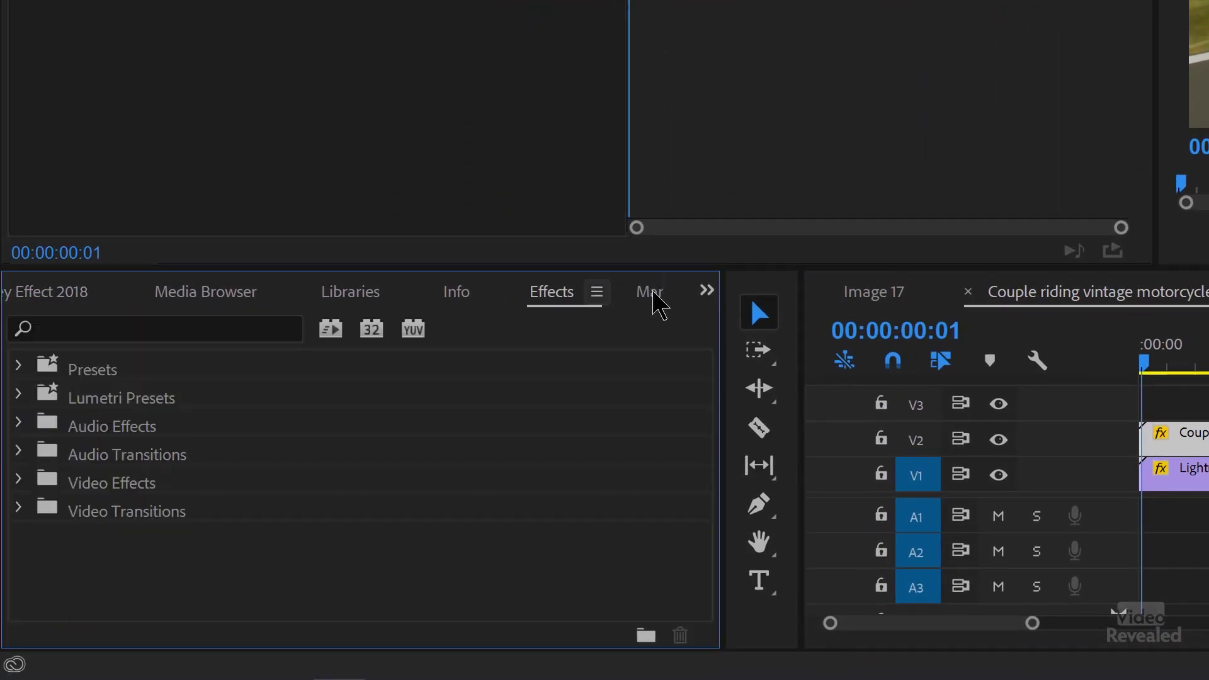
left_click(248, 320)
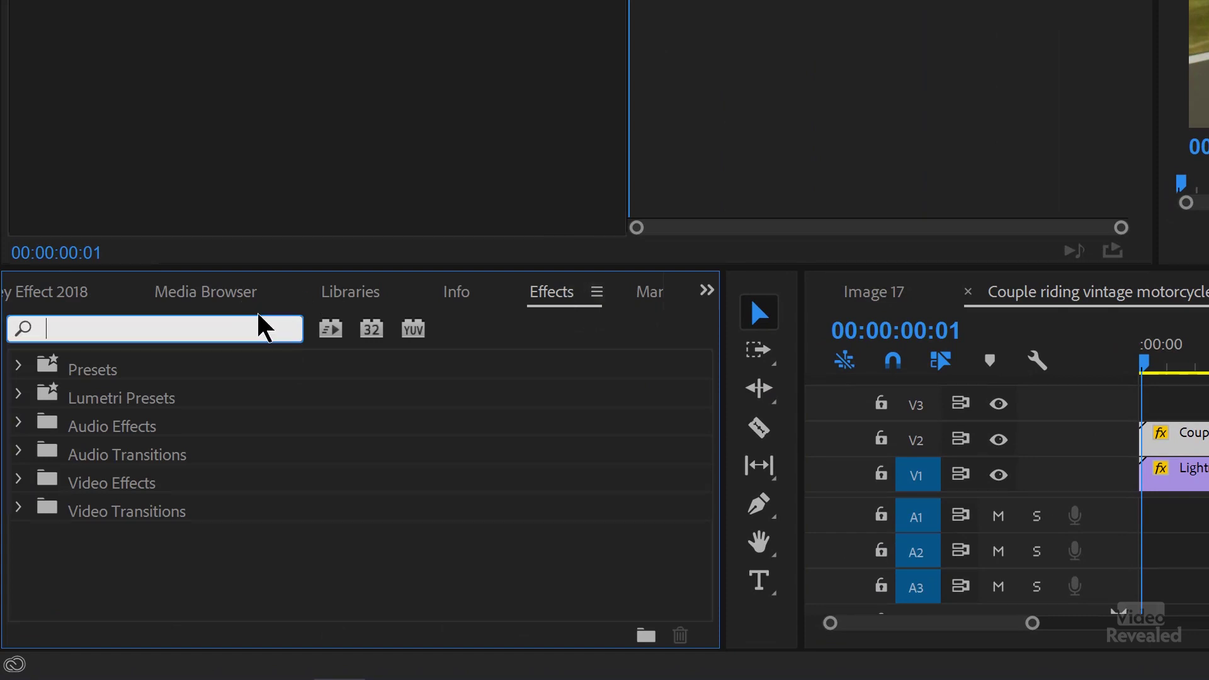
type("color key")
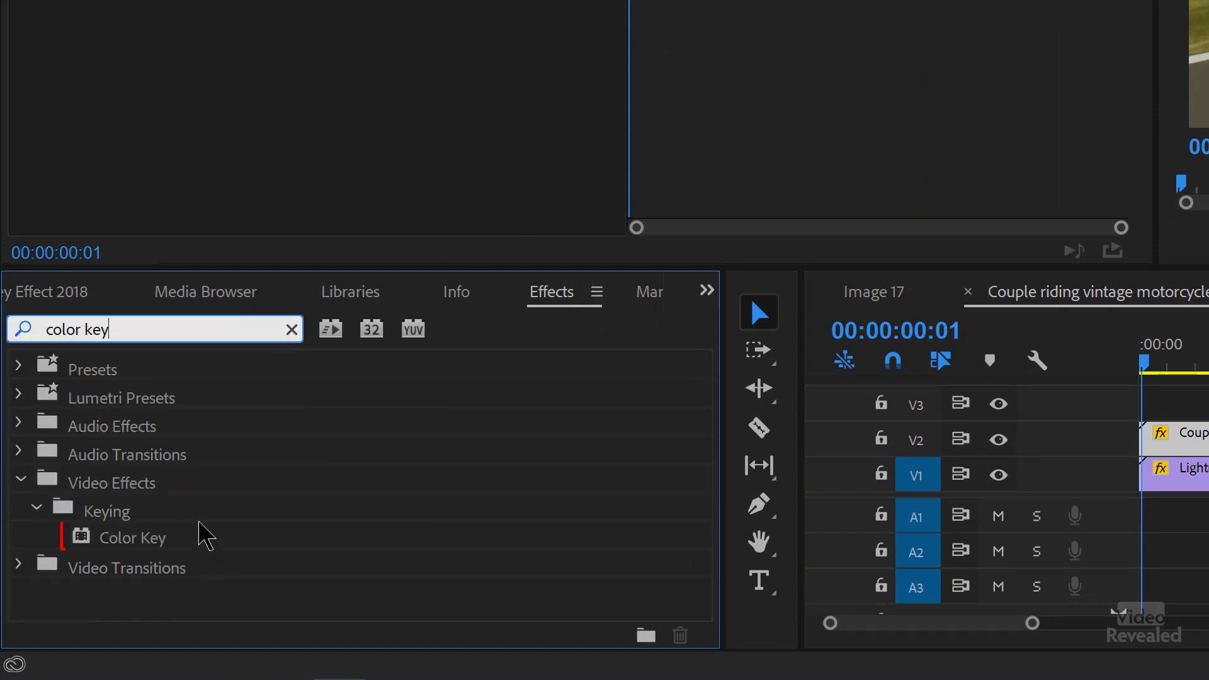
left_click(140, 538)
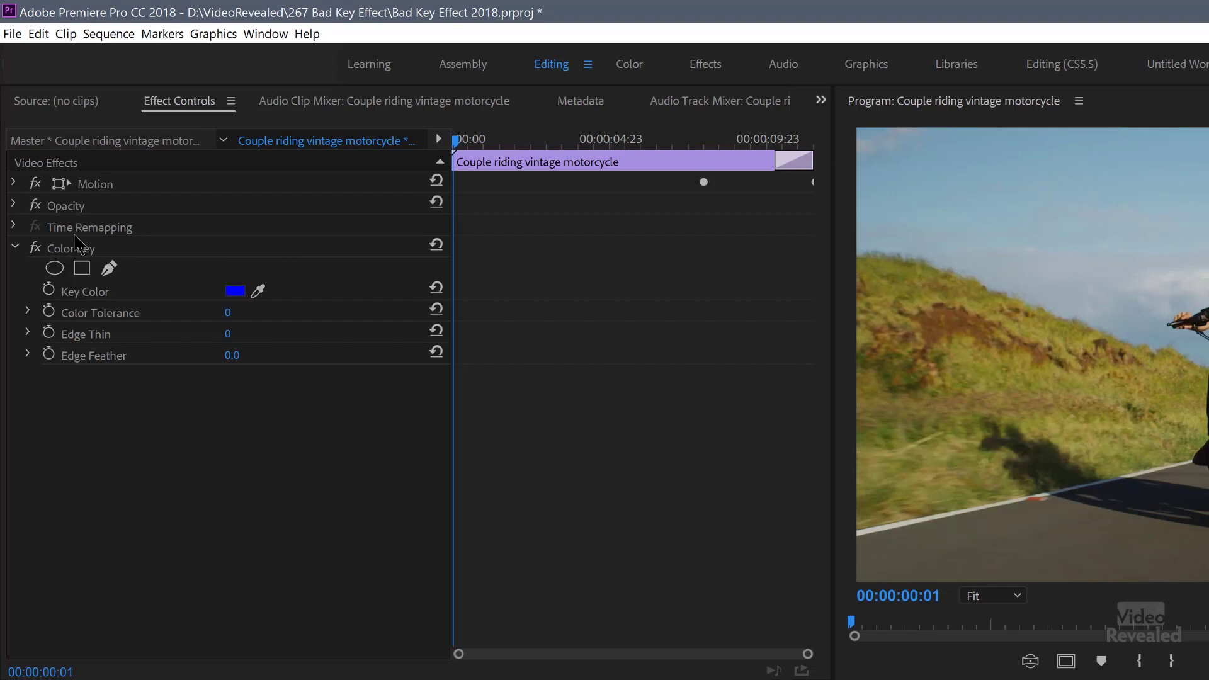
Sample a light blue as the Key Color, set Color Tolerance to 97 and play back the keyed clip from the start
left_click(73, 248)
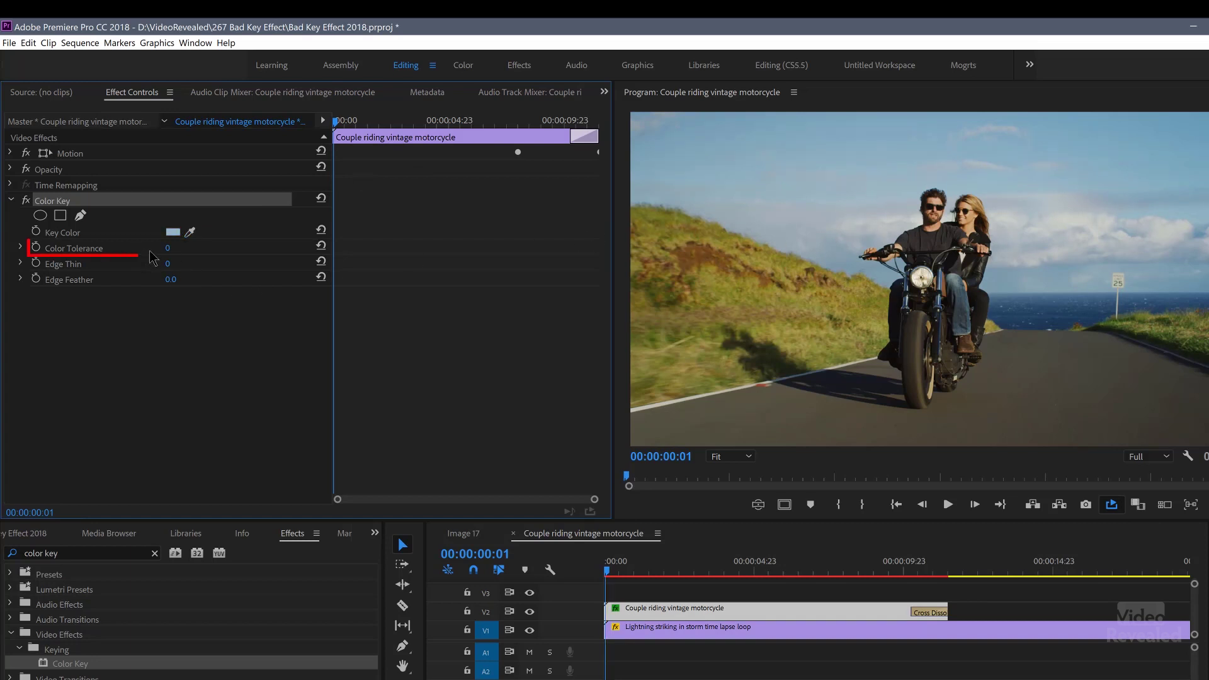
left_click_drag(168, 248, 235, 247)
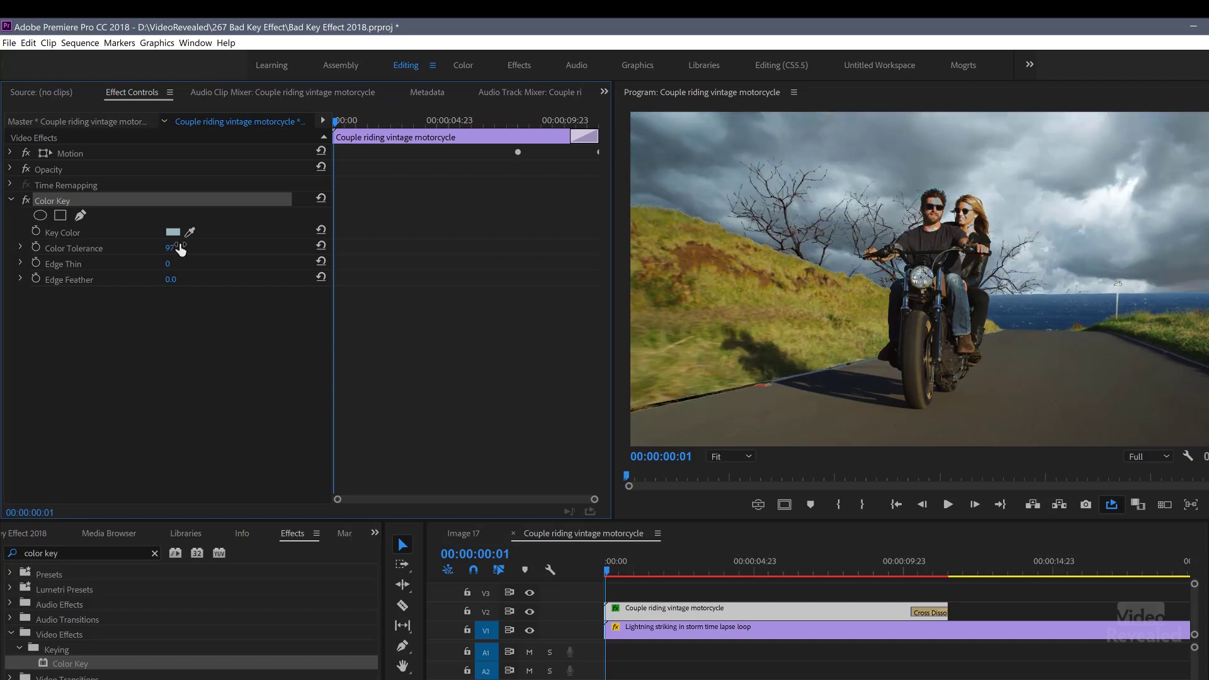
key("space")
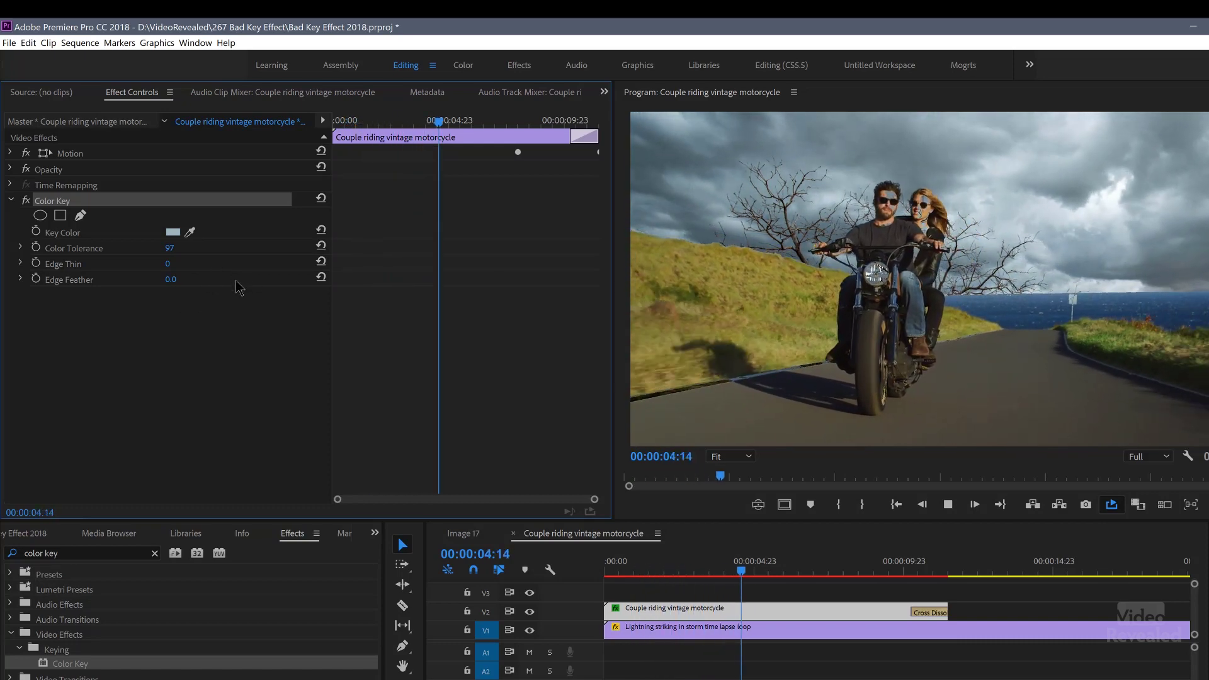
left_click_drag(415, 121, 300, 150)
key("space")
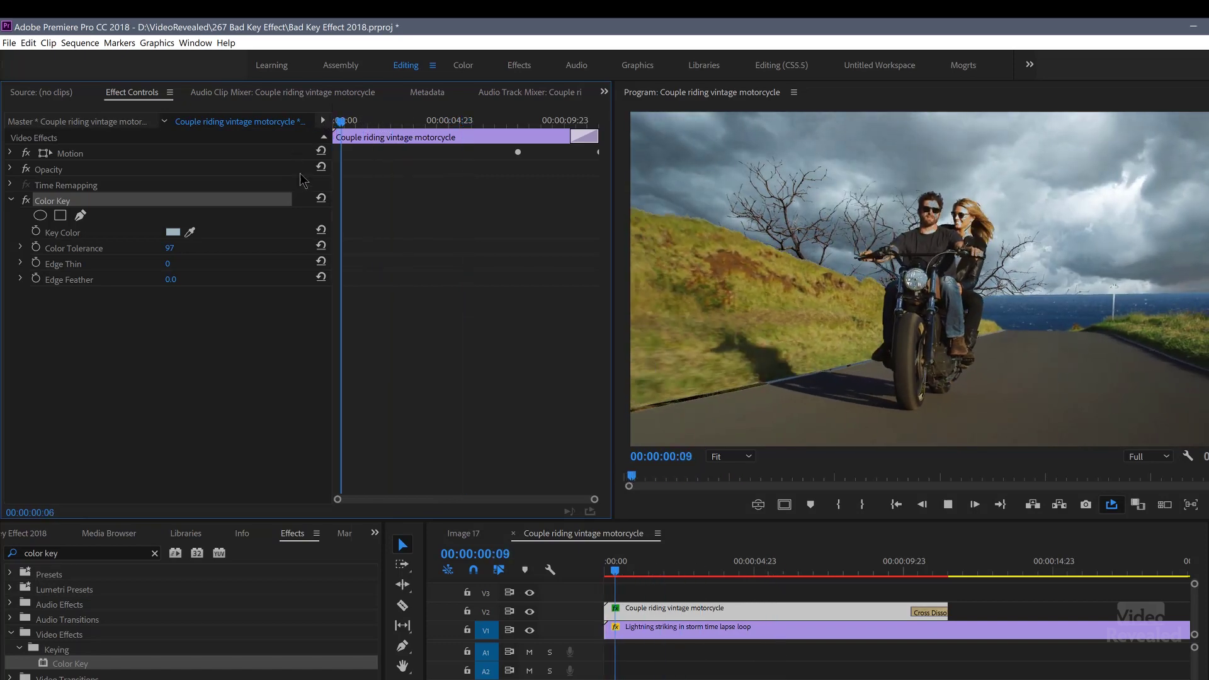
key("space")
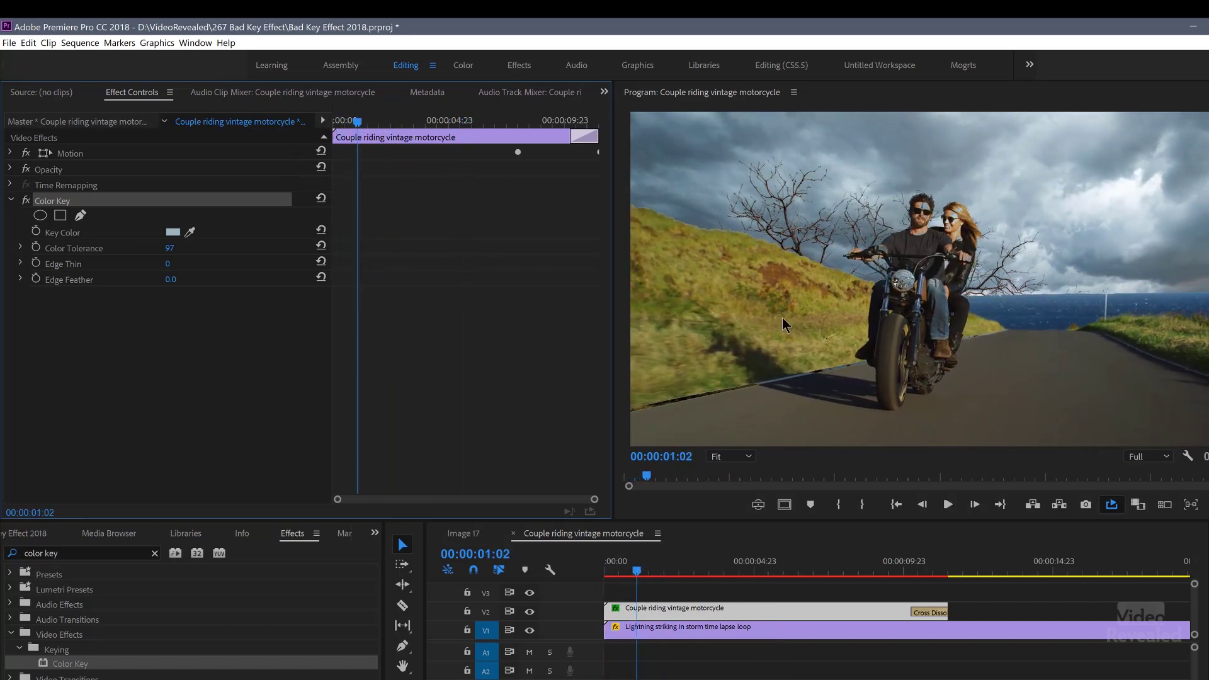
left_click_drag(356, 117, 334, 127)
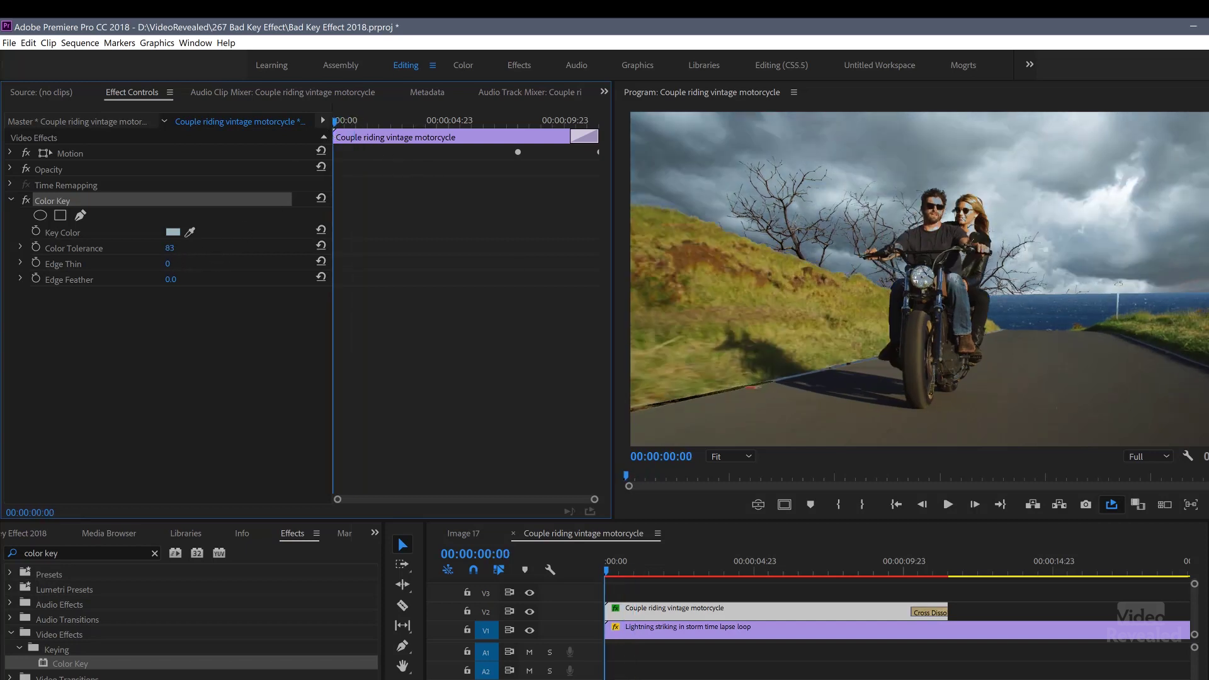
Animate the light blue key's Color Tolerance from a first keyframe of 0 to 255 at 00:00:04:18, and check the change
left_click_drag(170, 247, 126, 247)
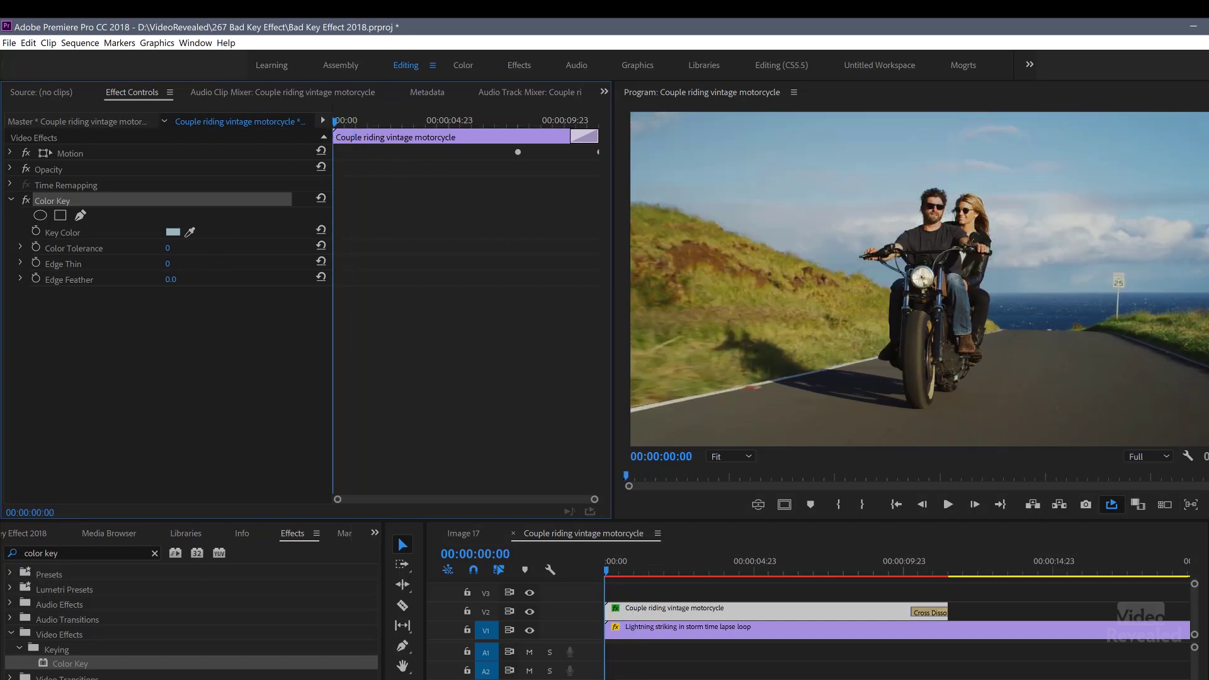
left_click(36, 248)
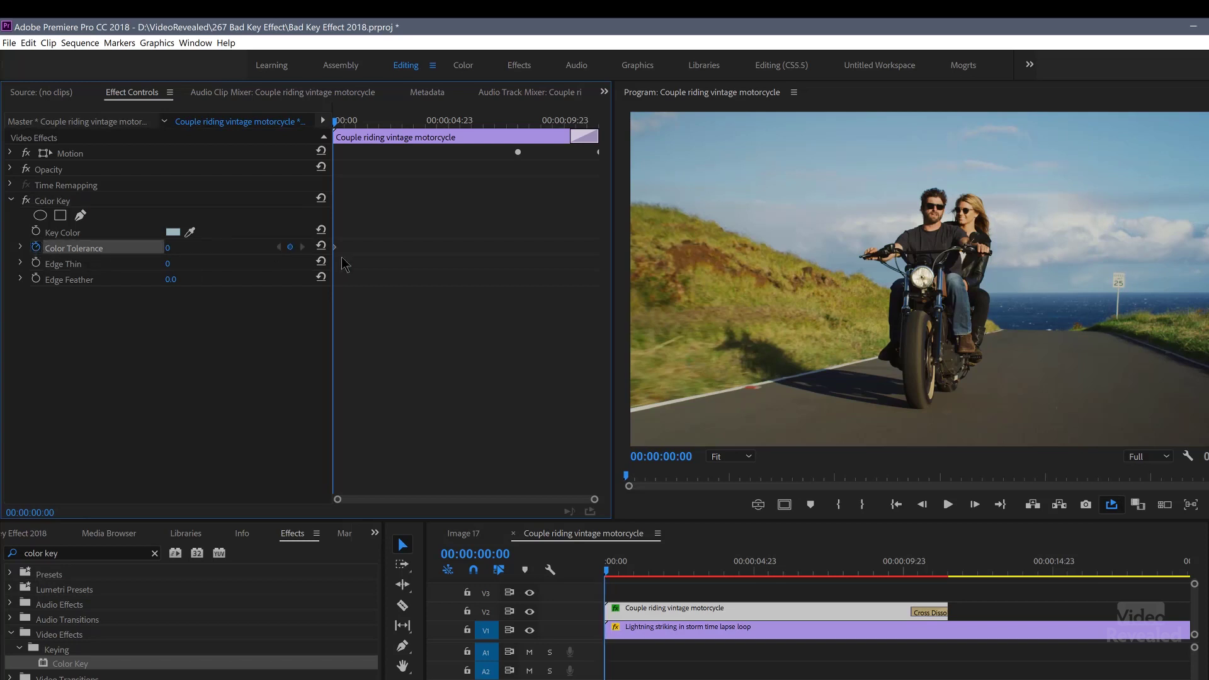
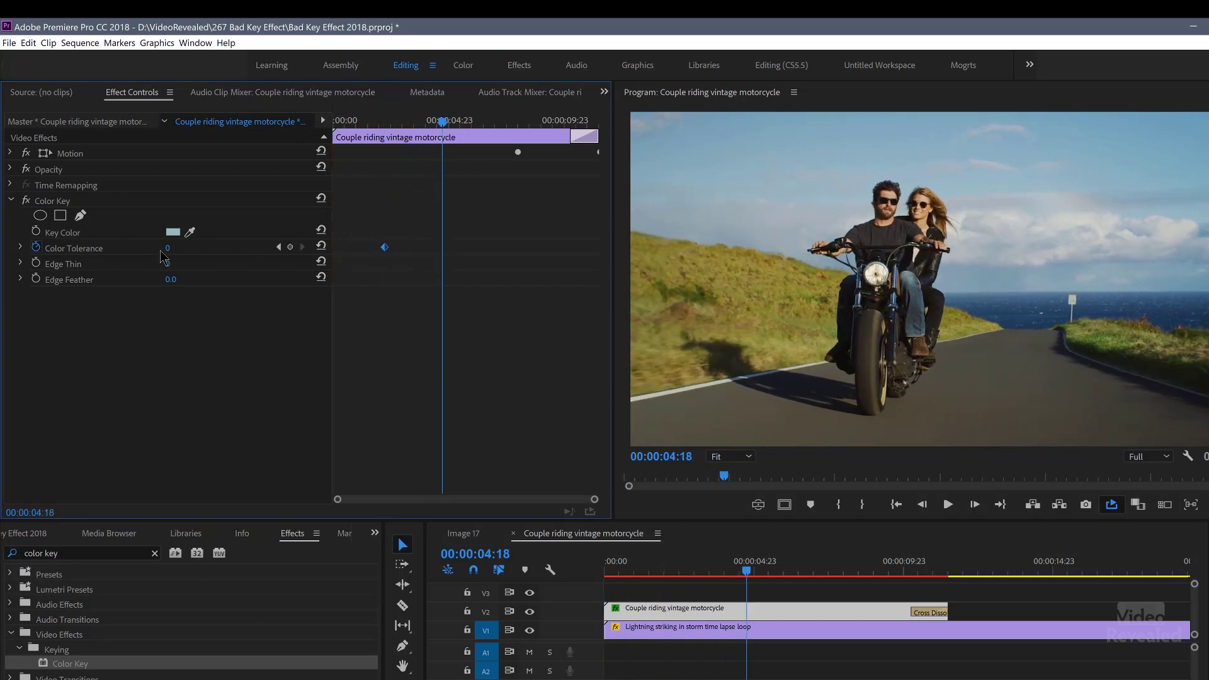
left_click_drag(166, 250, 326, 250)
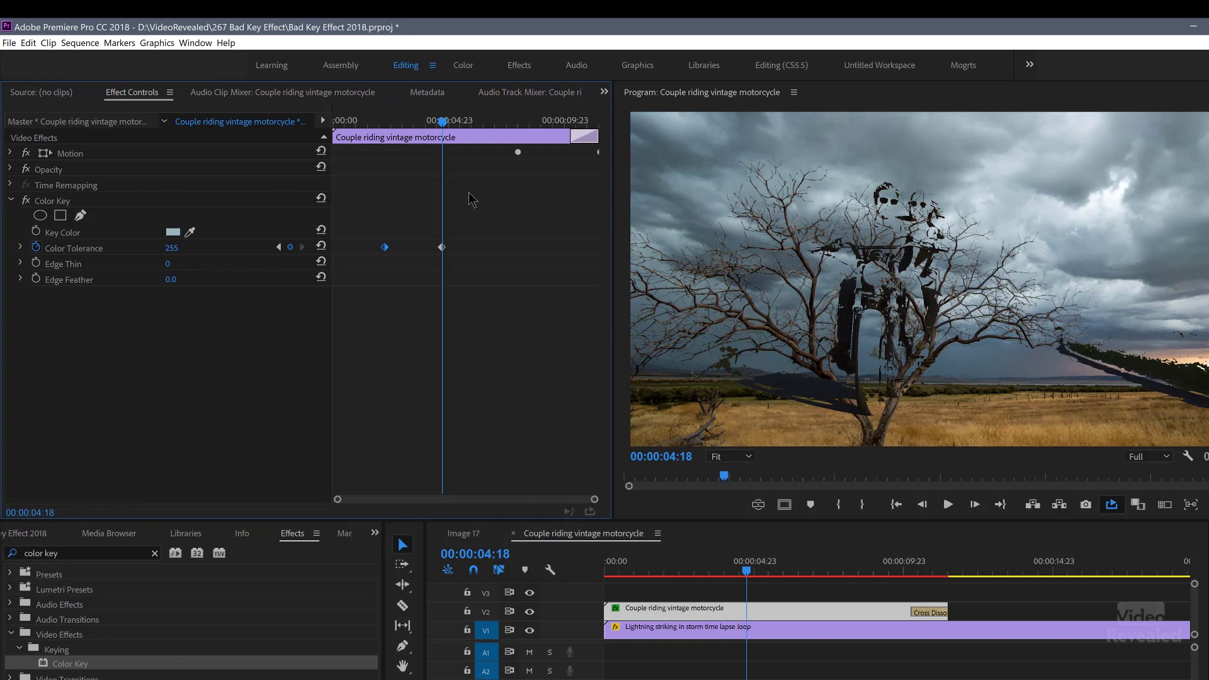
mouse_move(443, 130)
left_mouse_down()
mouse_move(357, 135)
mouse_move(434, 128)
left_mouse_up()
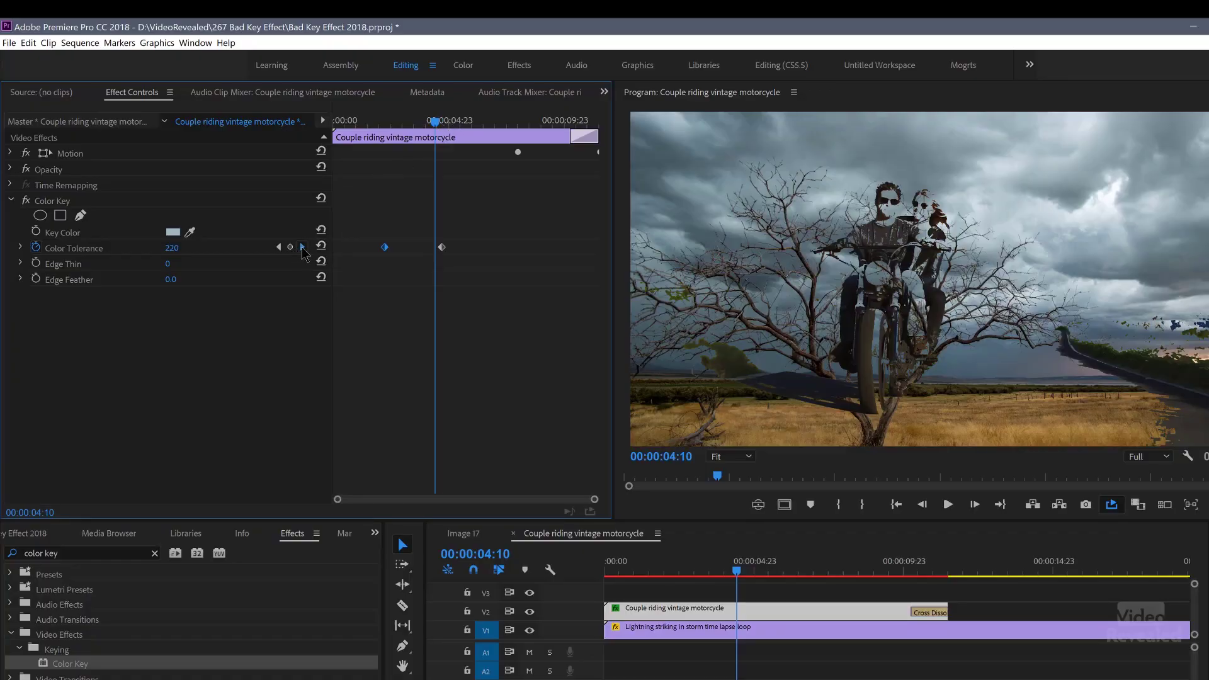
left_click(302, 248)
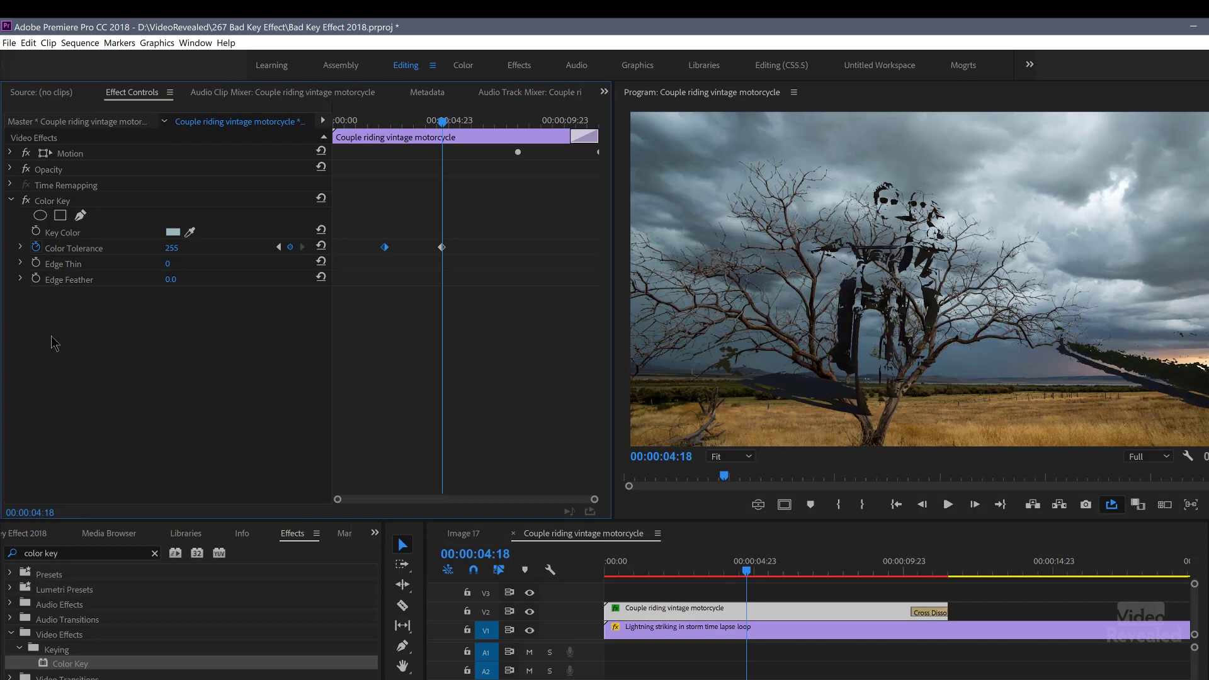
Add a second Color Key sampling a near-black colour and animate its Color Tolerance from 0 at 00:00:04:18 to 90 at 00:00:06:18
left_click_drag(45, 664, 53, 376)
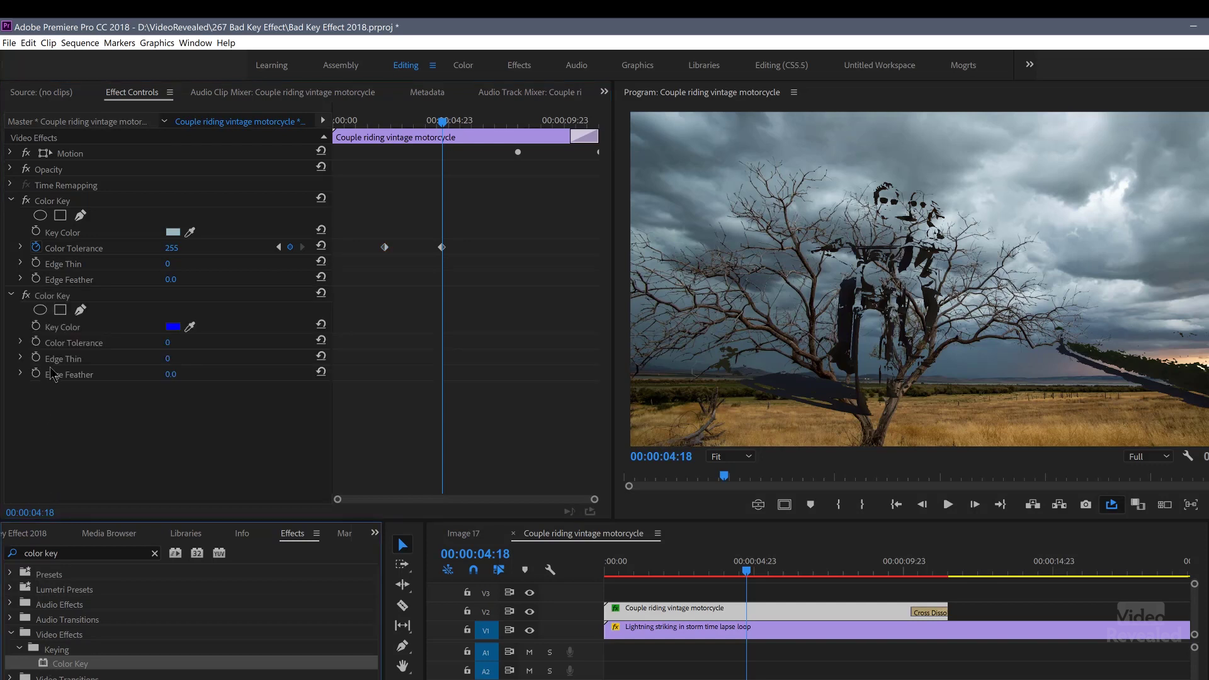
left_click(190, 327)
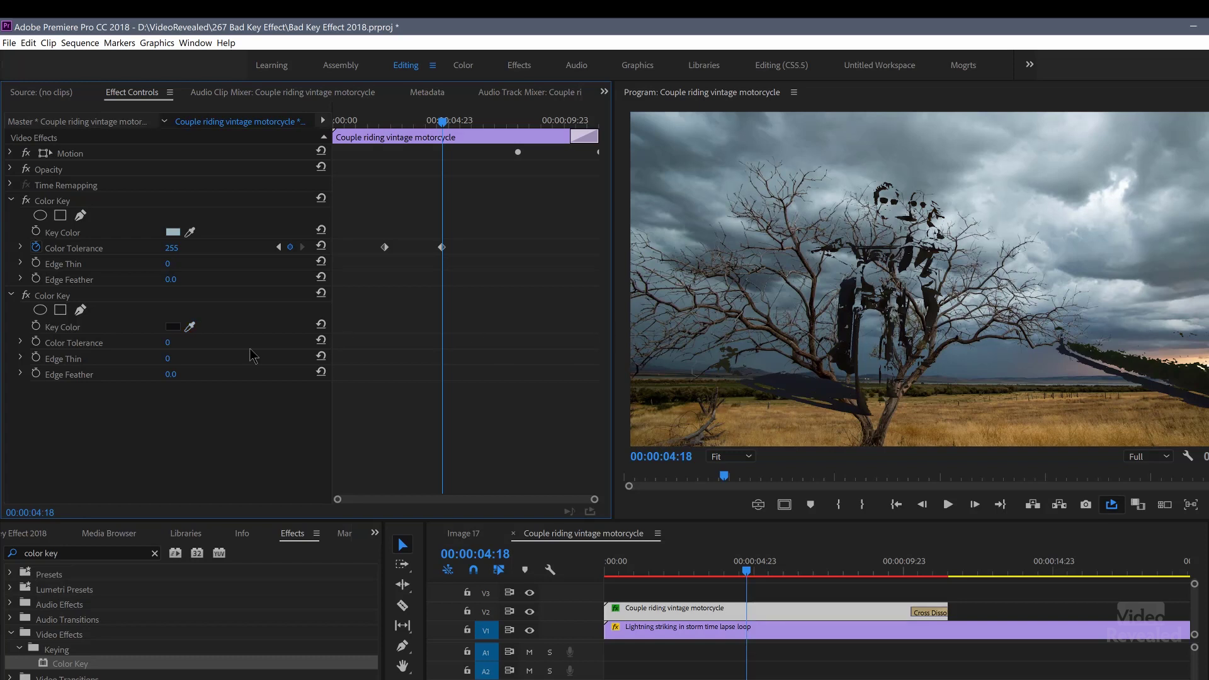
left_click(37, 342)
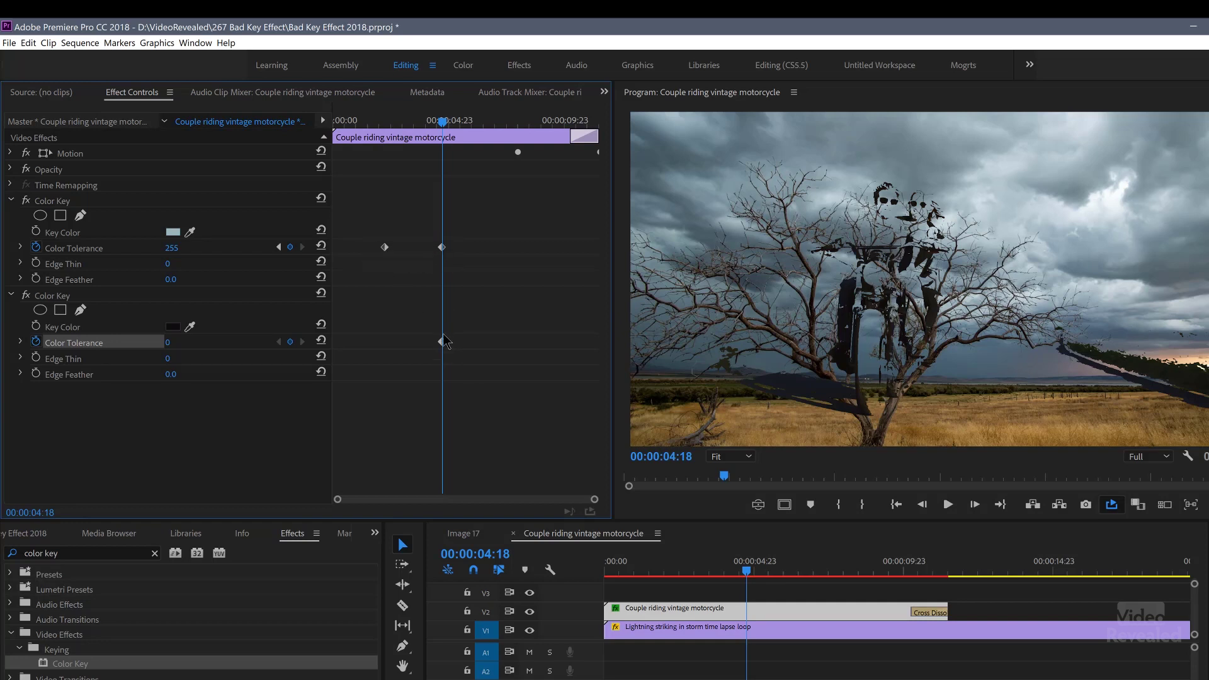
left_click(488, 123)
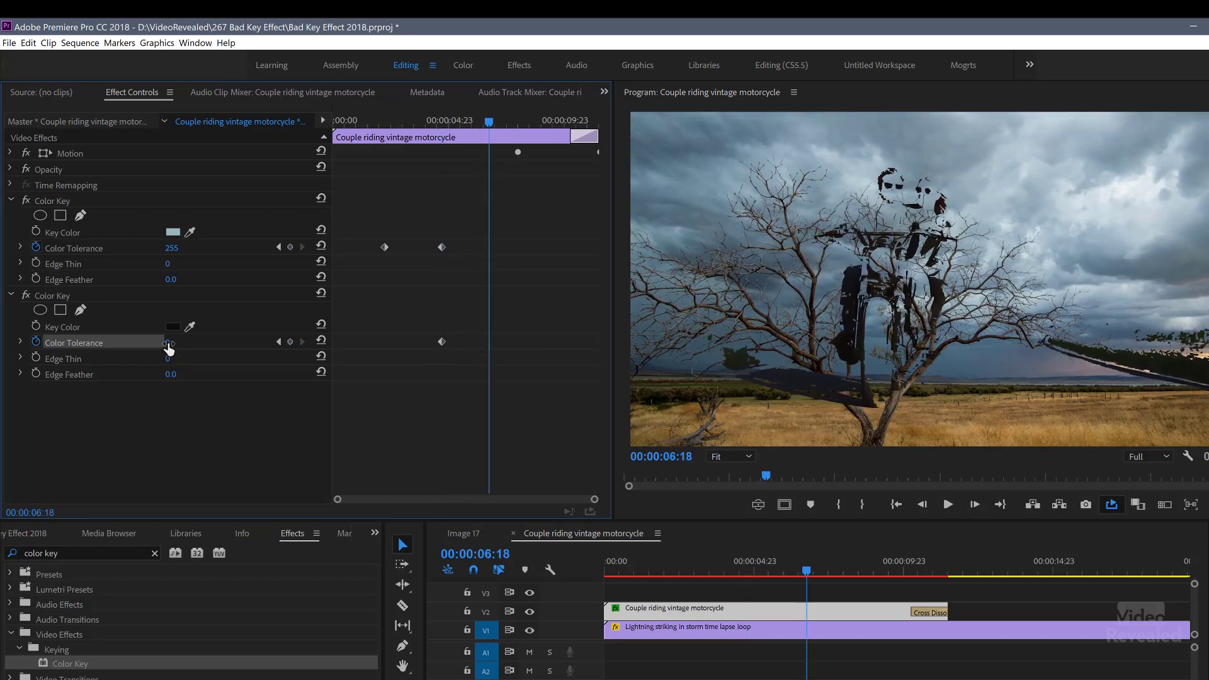
left_click_drag(167, 342, 187, 342)
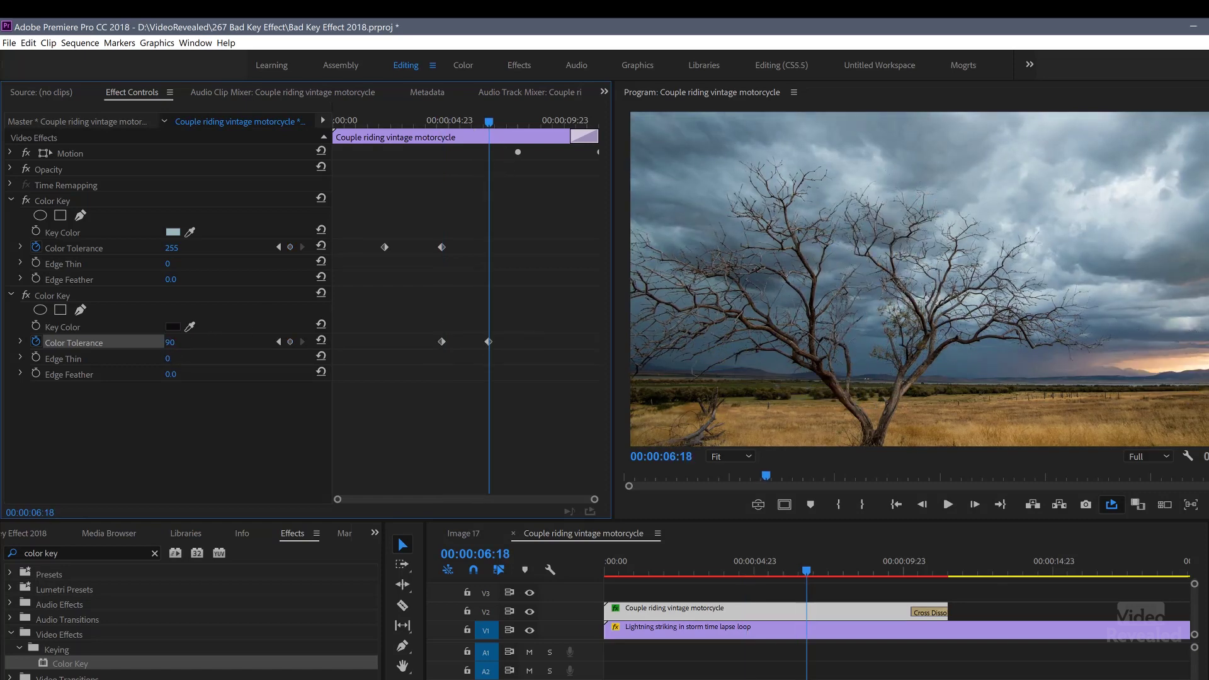
Play back the two-key transition from the start of the motorcycle clip and inspect the frames around 00:00:02:10
left_click_drag(450, 123, 333, 123)
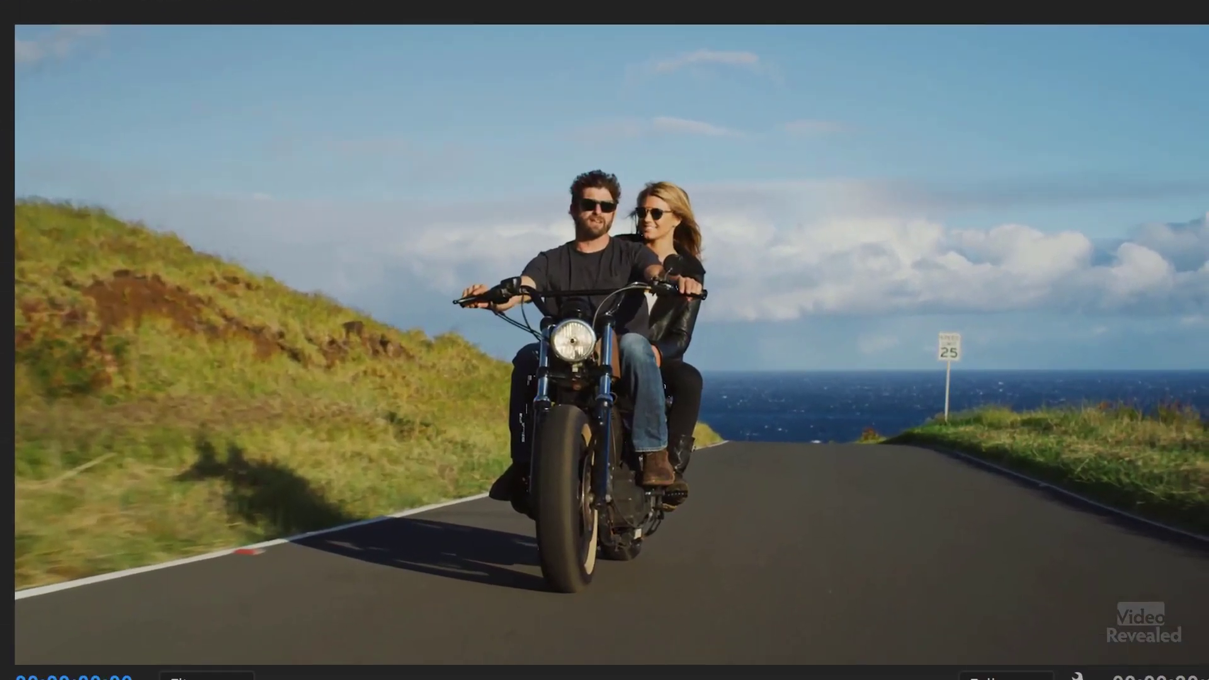
key("space")
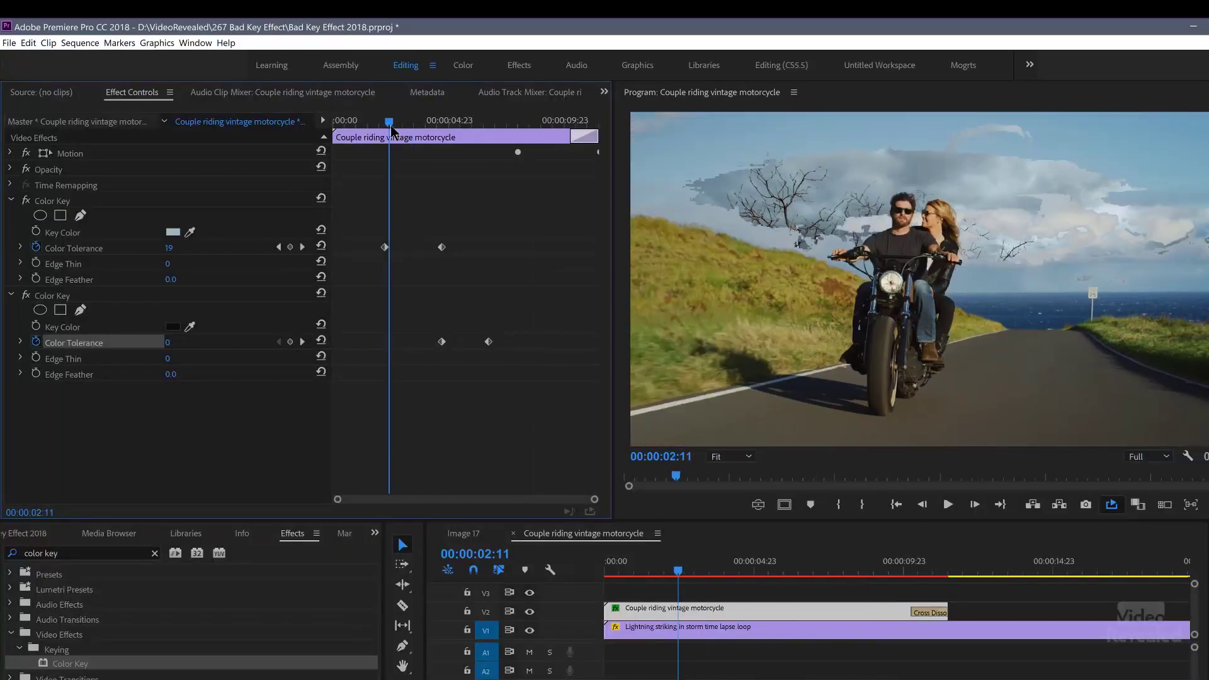
left_click_drag(391, 126, 388, 126)
Tighten the Color Tolerance timing: light blue end and near-black start keyframes at about 00:00:03:07, near-black end about one second after, and play back
left_click_drag(440, 247, 410, 250)
left_click_drag(442, 341, 415, 354)
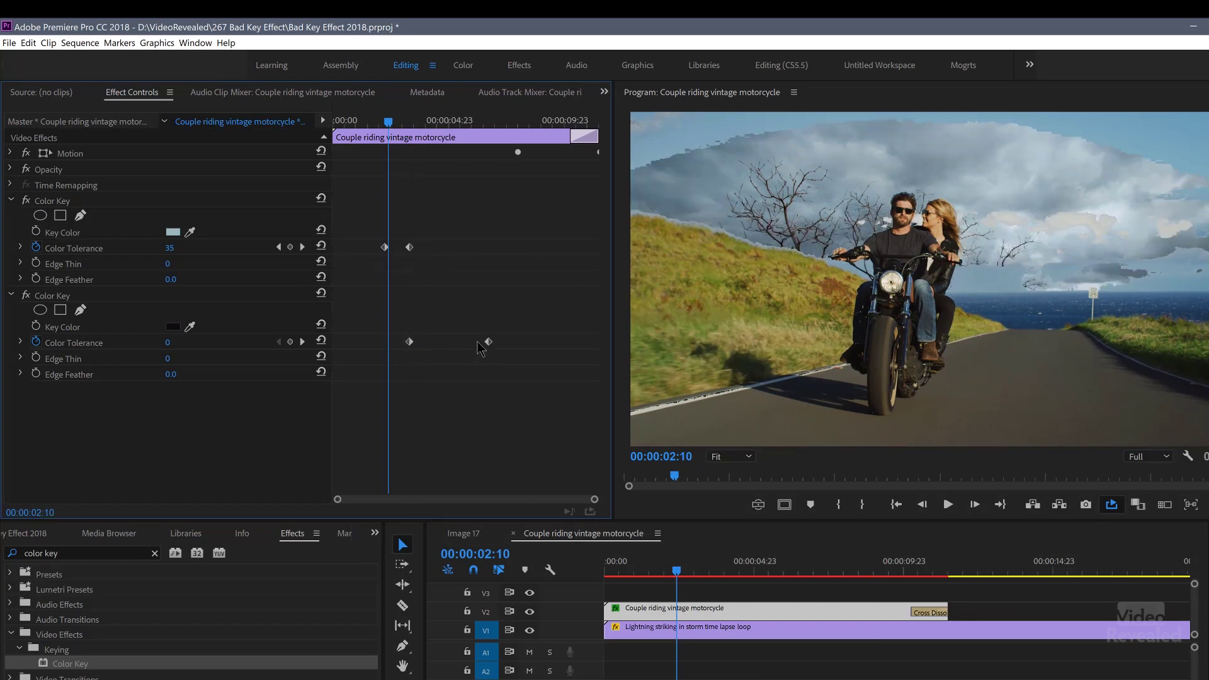
left_click_drag(489, 343, 439, 343)
left_click(410, 341)
left_click_drag(415, 346, 410, 345)
left_click_drag(374, 128, 356, 283)
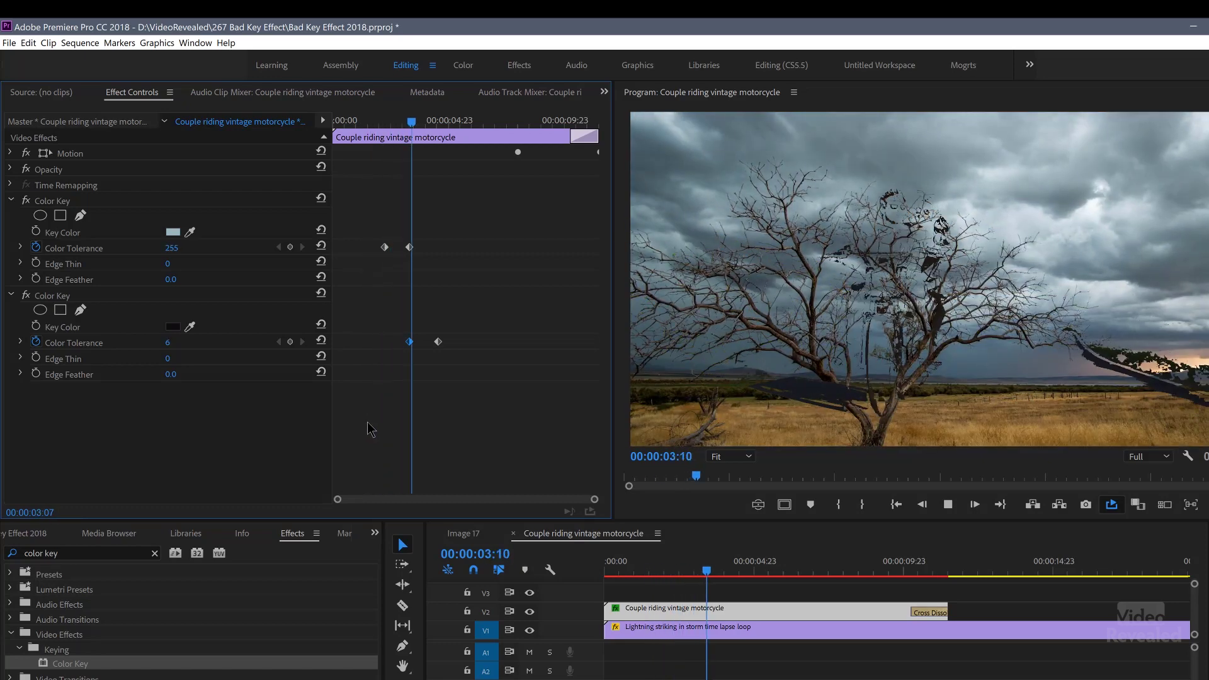
key("space")
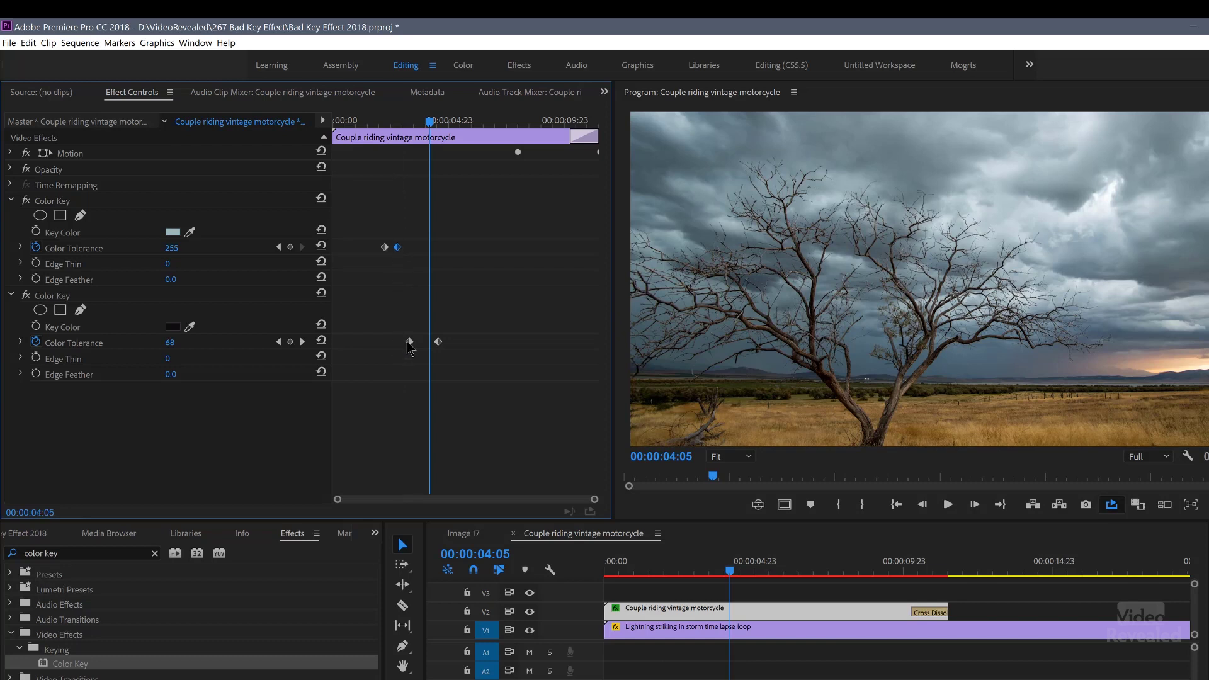
Align the light blue end and near-black start keyframes just before 00:00:03:00, place the near-black end about half a second after, and preview
left_click_drag(405, 347, 414, 347)
left_click_drag(379, 119, 370, 119)
key("space")
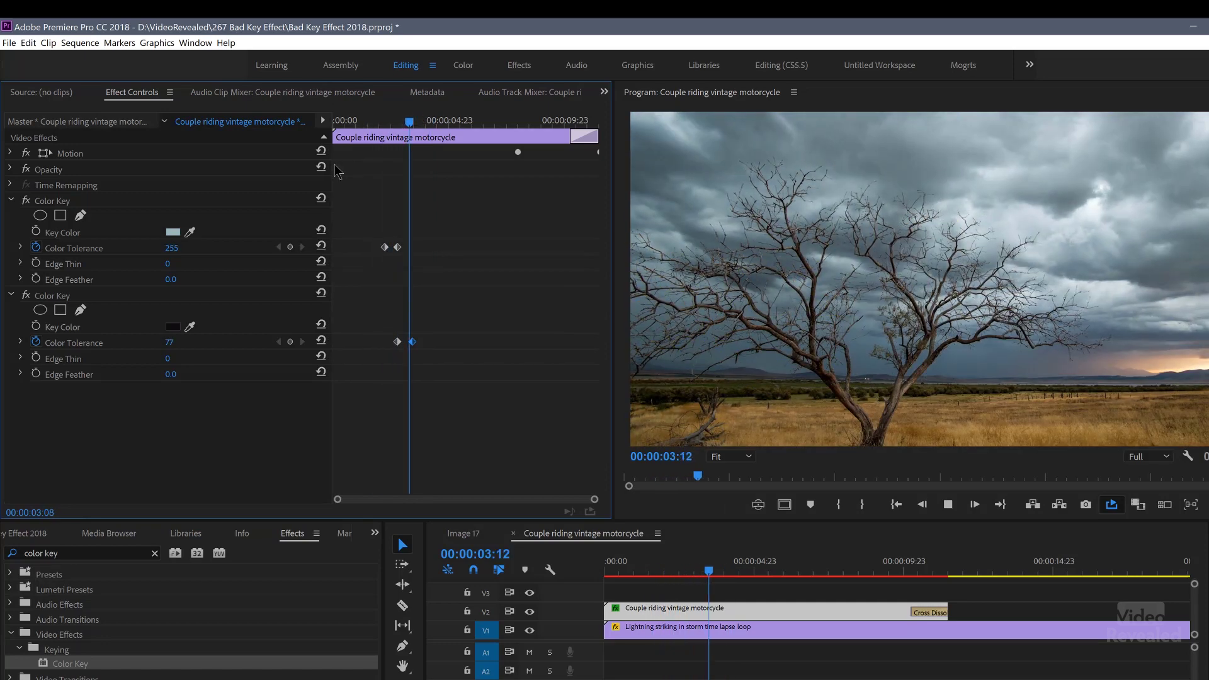
left_click(369, 125)
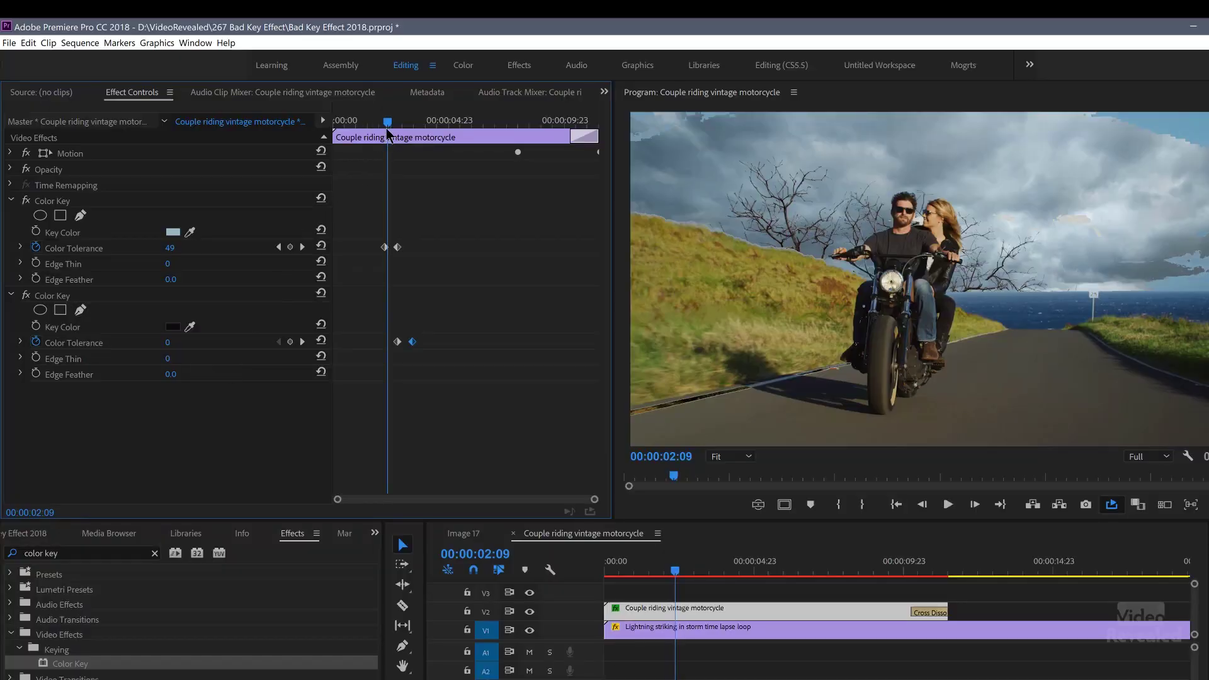
Preview the fast transition, and shift the light blue end keyframe and both near-black keyframes together so the first two sit around 00:00:04:23
left_click_drag(387, 124, 431, 124)
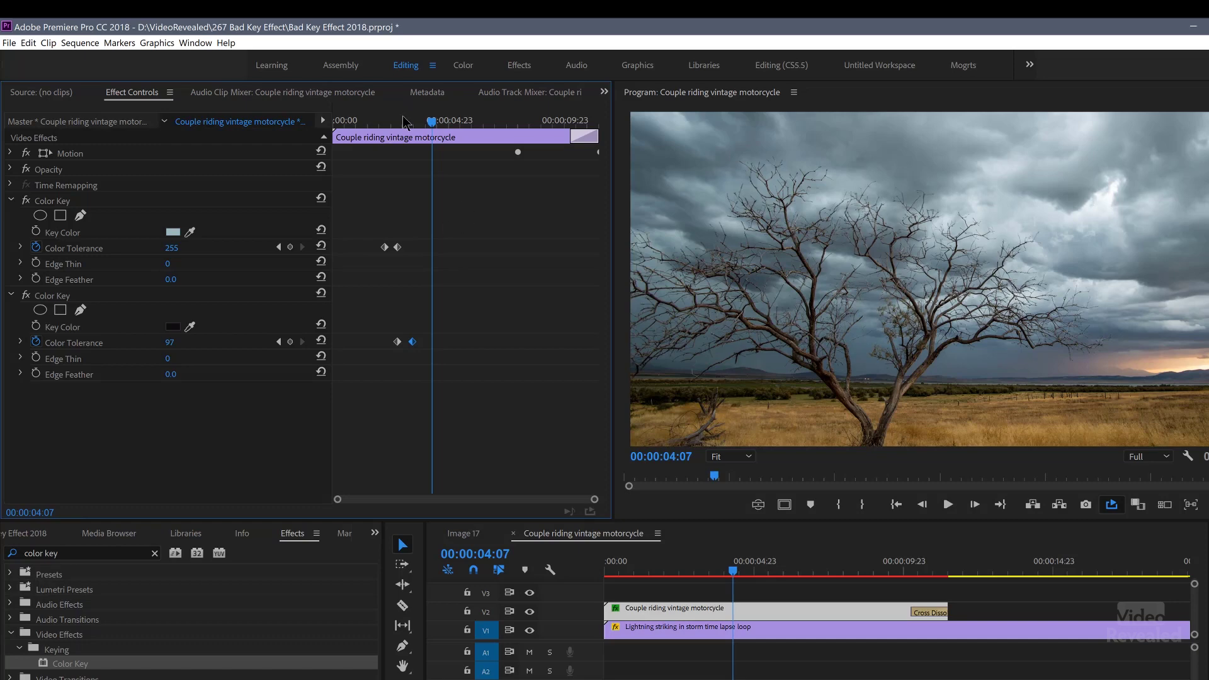
left_click_drag(404, 122, 393, 130)
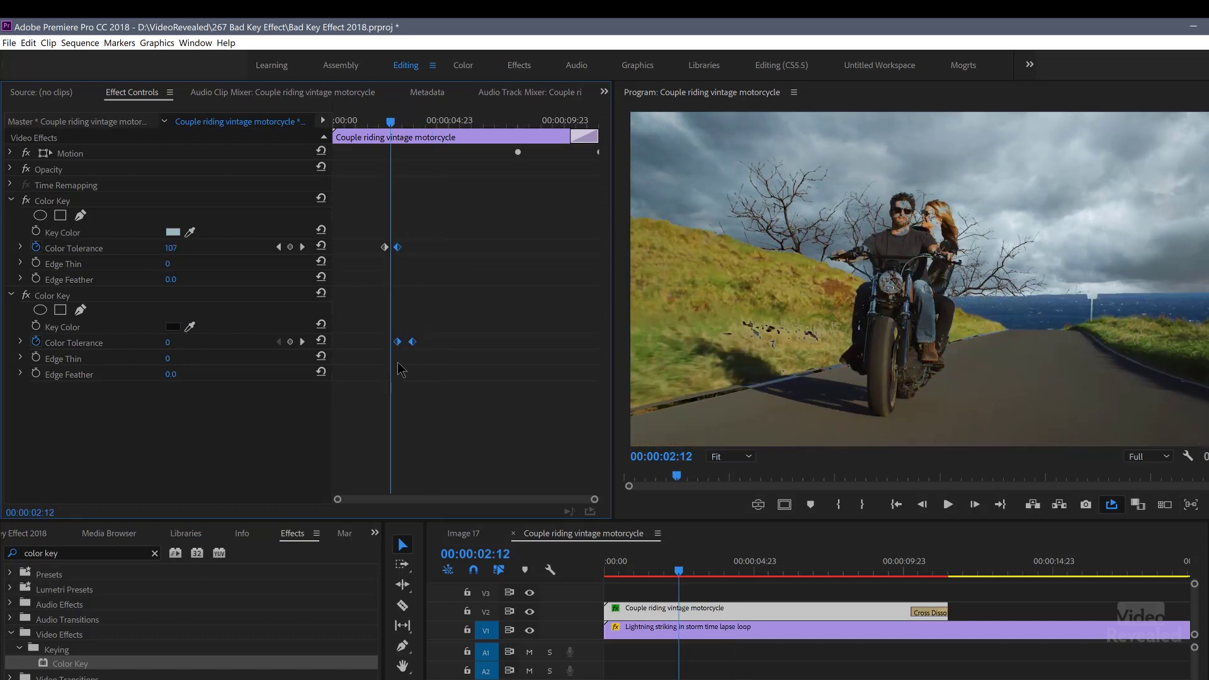
left_click_drag(398, 342, 447, 342)
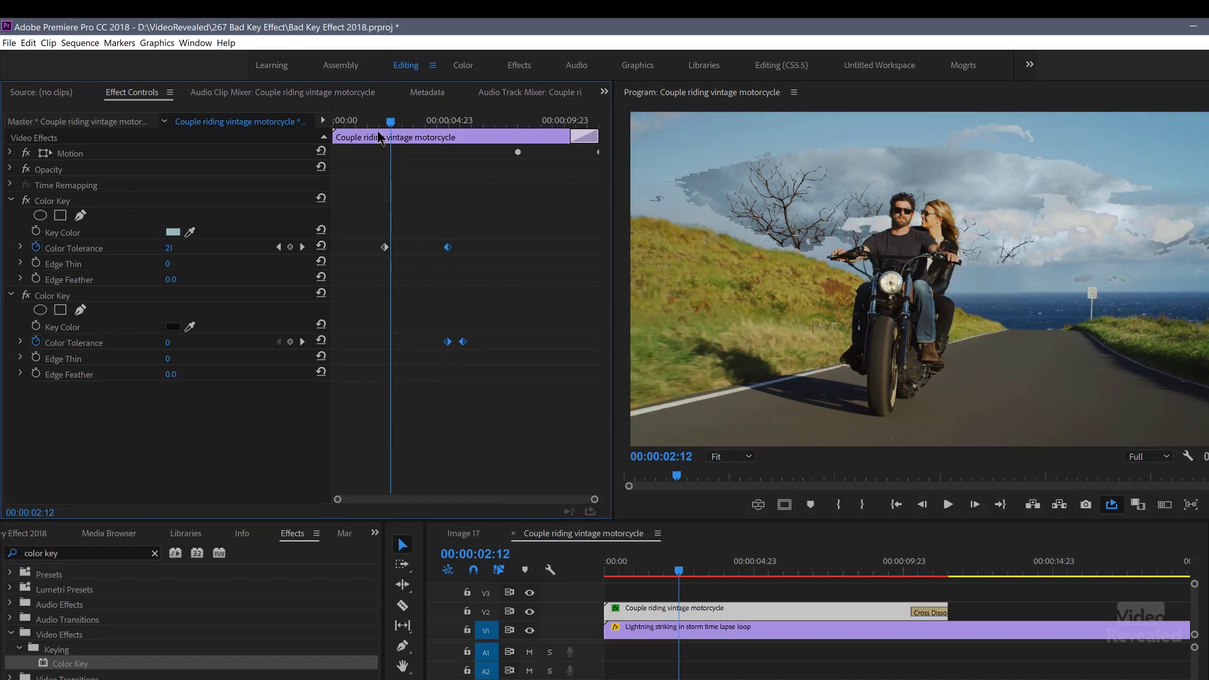
Set the light blue key's Edge Feather to 24.5 and preview the softened edges up to 00:00:03:15
left_click_drag(393, 126, 395, 126)
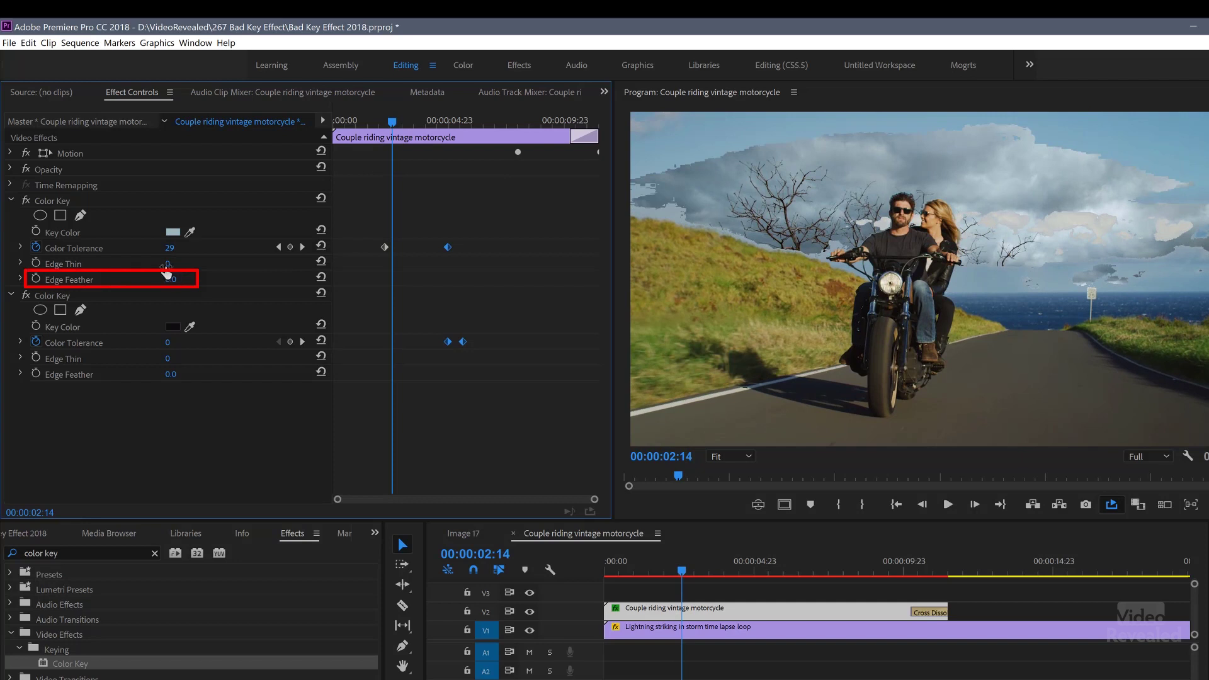
left_click_drag(170, 279, 175, 279)
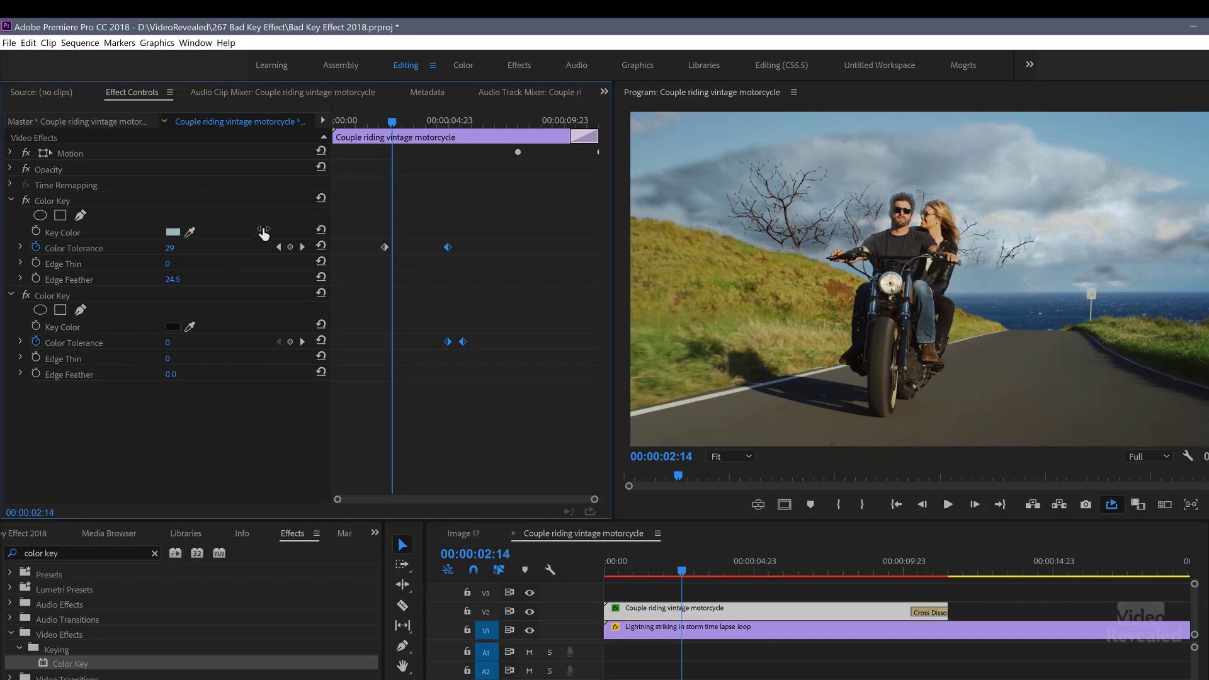
left_click_drag(384, 132, 415, 160)
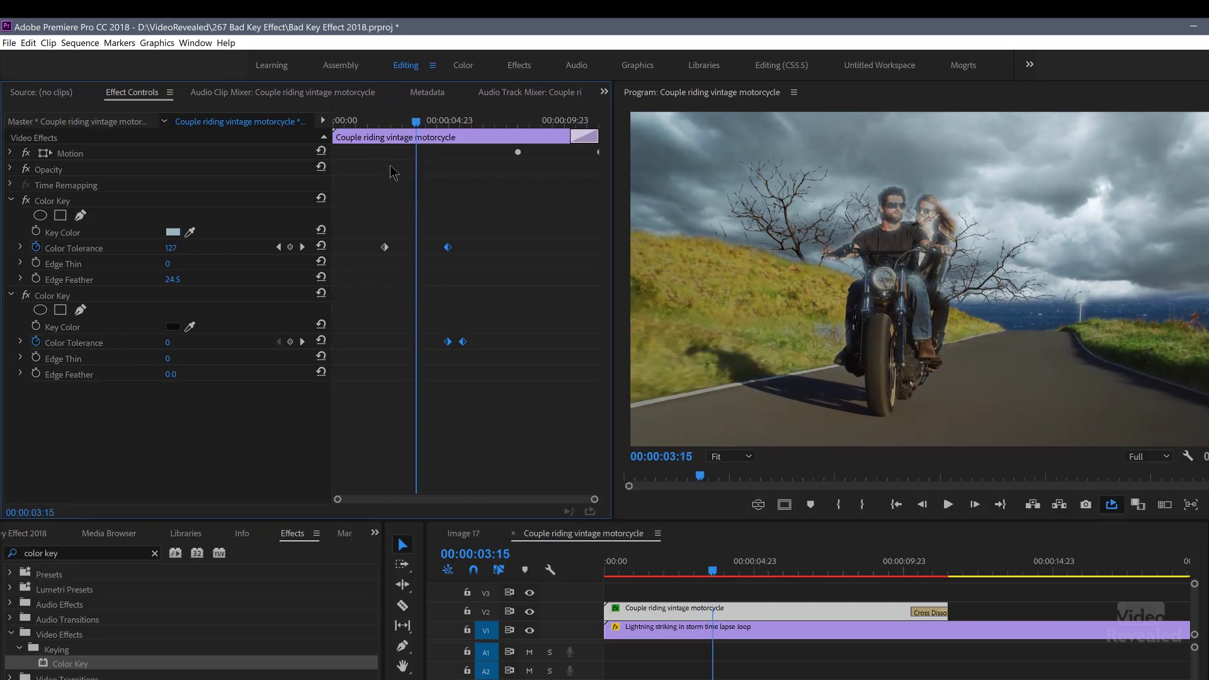
Set the light blue key's Edge Feather to 1.2 and preview the transition around its keyframes
left_click_drag(171, 279, 152, 279)
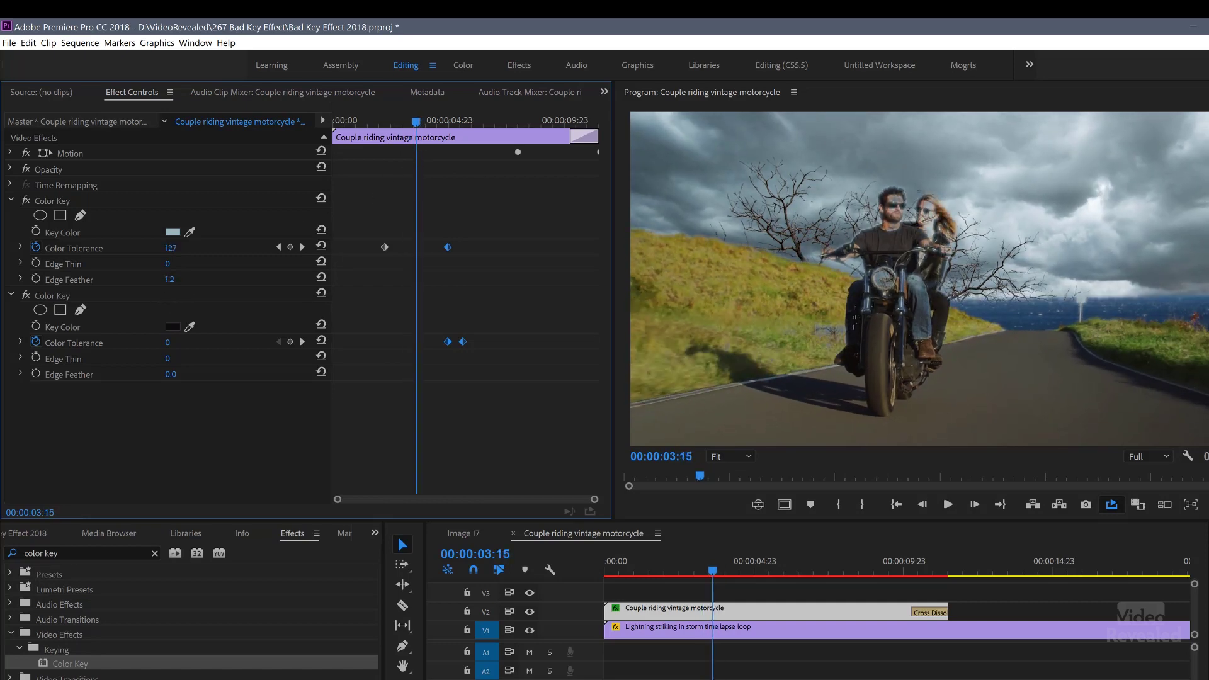
left_click_drag(416, 124, 382, 126)
left_click_drag(391, 127, 448, 139)
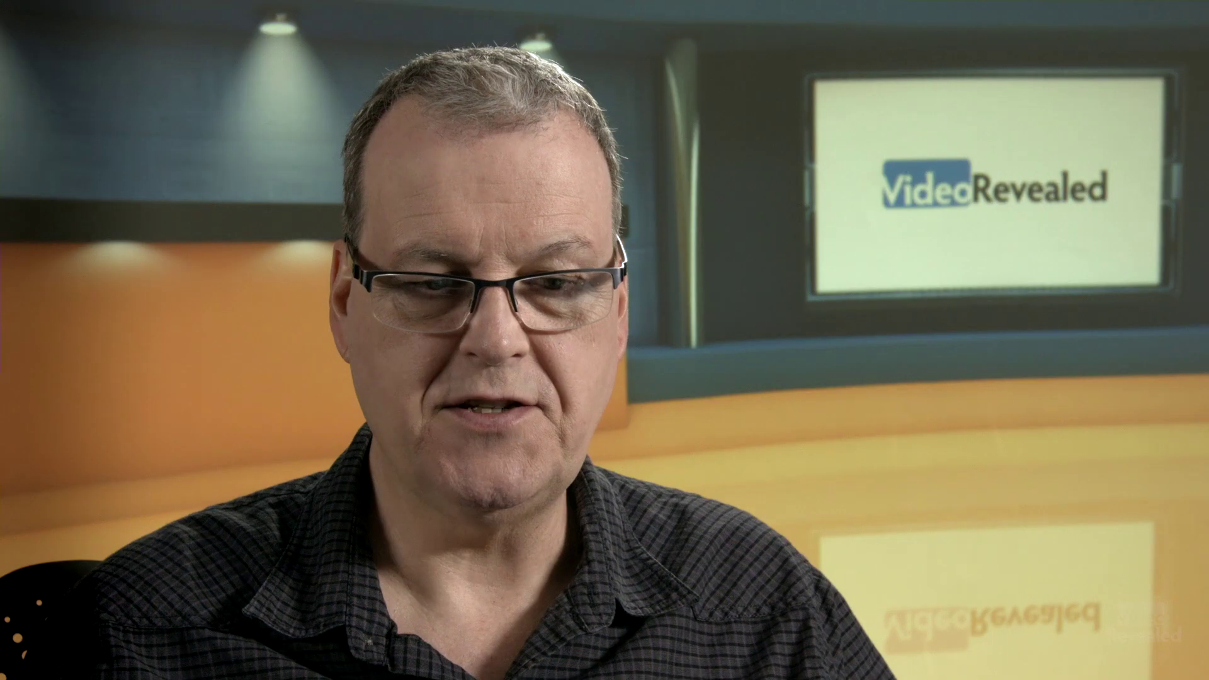